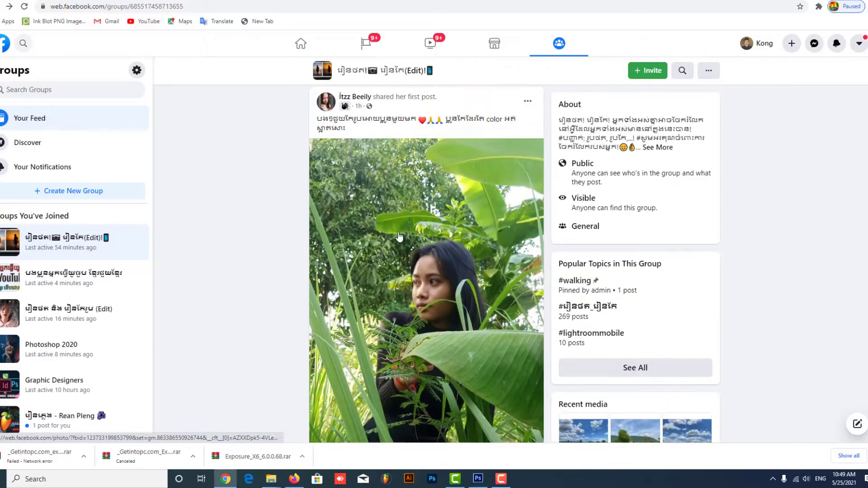
Open the group post's banana-leaf portrait at full size in the photo viewer
left_click(362, 153)
Paste the banana-leaf portrait into a new document and lift its shadows and midtones with Curves
left_click(478, 478)
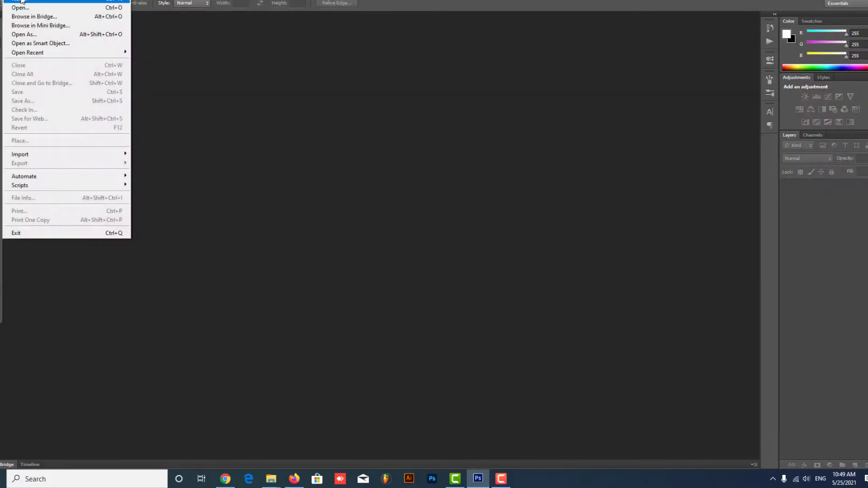
key("ctrl+v")
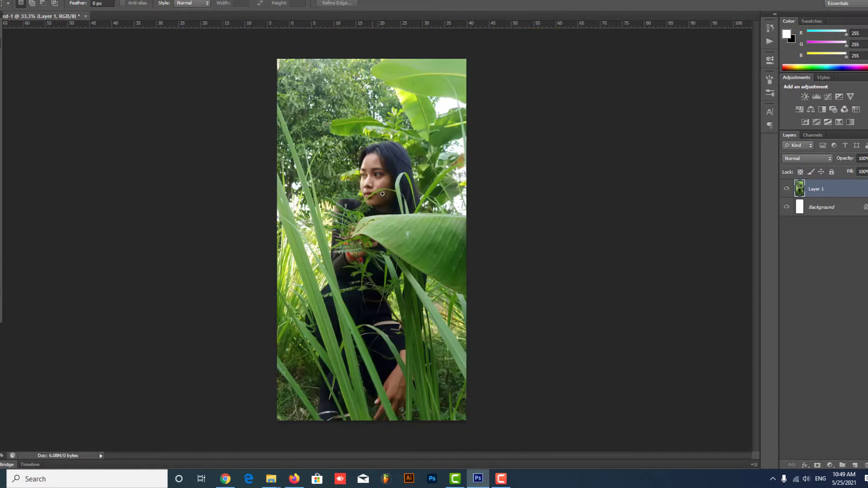
left_click(829, 465)
left_click(808, 311)
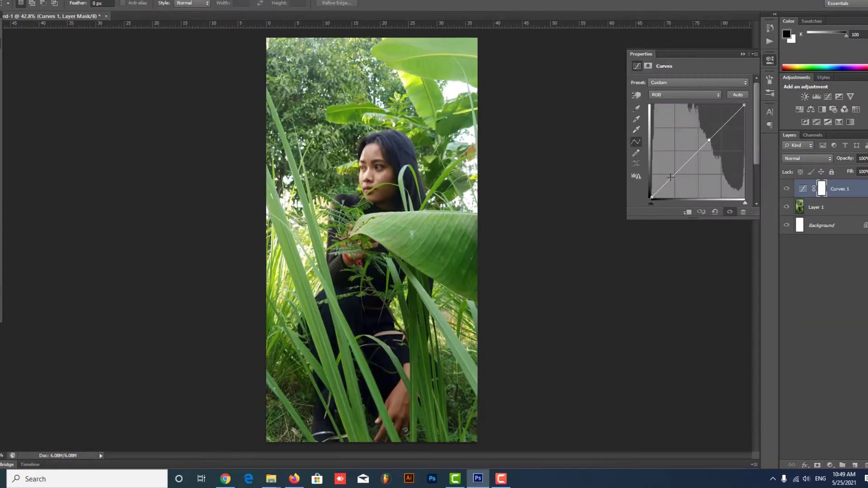
left_click_drag(670, 176, 673, 172)
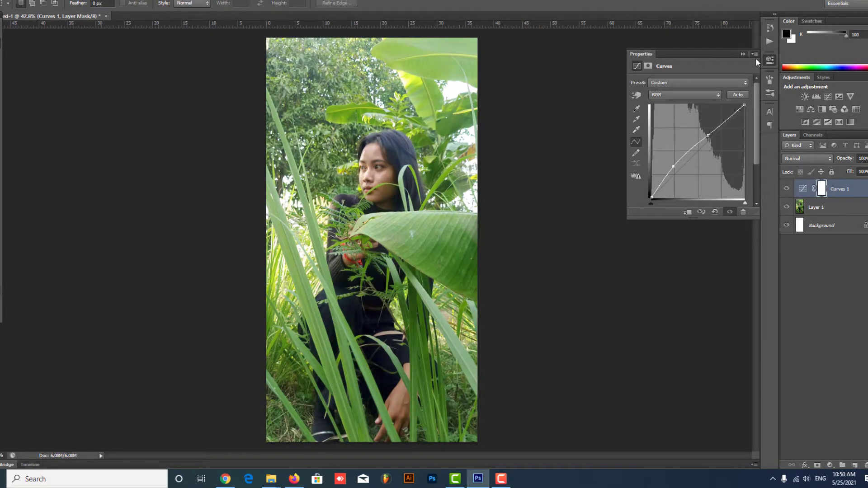
left_click(769, 60)
left_click(860, 189)
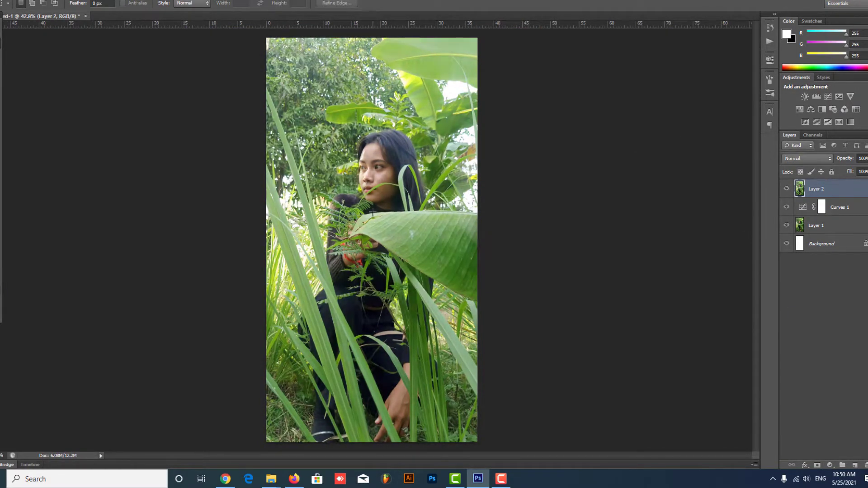
scroll(372, 212, "up", 1)
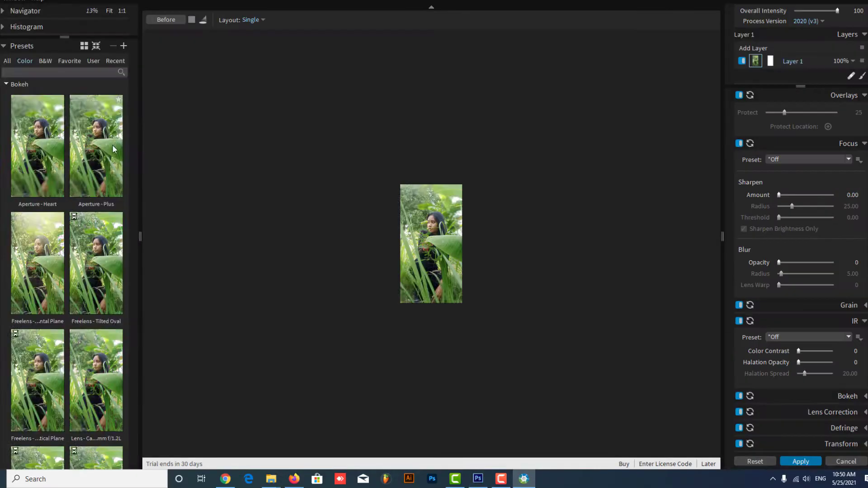
Preview the Technicolor Process 4 - Faded & Dust preset, then a sharpening preset
left_click(40, 348)
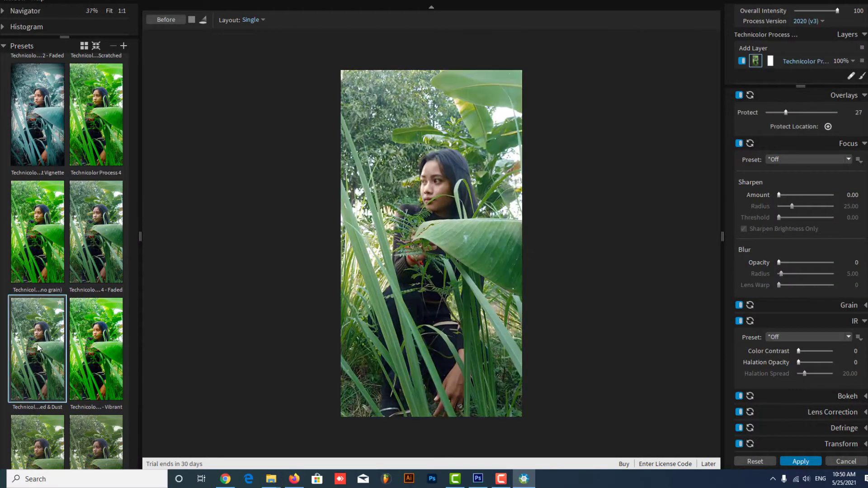
scroll(40, 348, "down", 1)
scroll(38, 295, "down", 5)
scroll(67, 289, "down", 5)
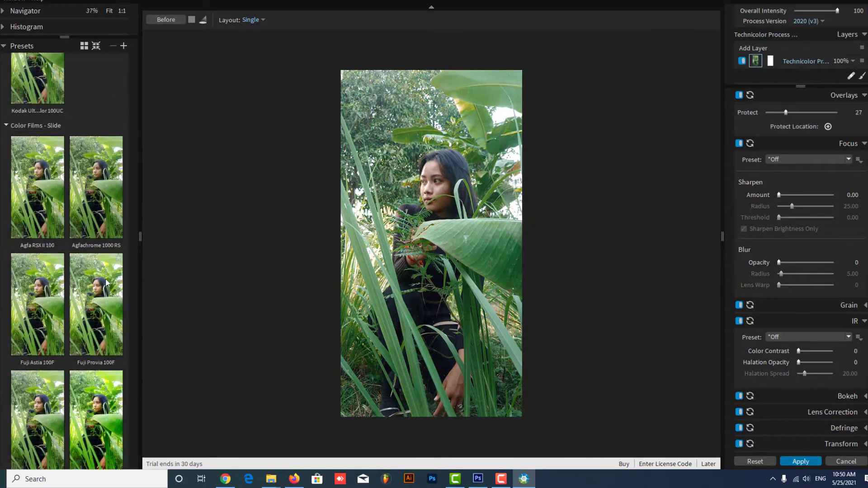
left_click(105, 281)
scroll(105, 281, "down", 5)
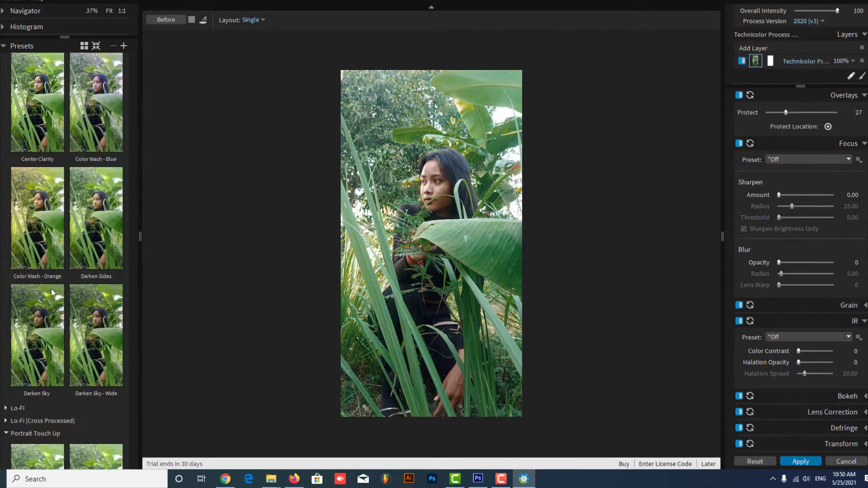
scroll(68, 248, "down", 5)
scroll(68, 249, "down", 5)
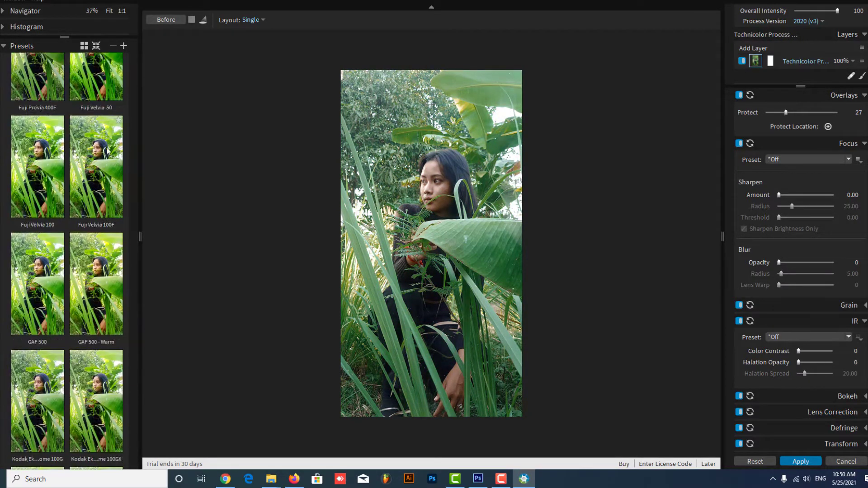
scroll(68, 249, "down", 3)
scroll(7, 429, "down", 5)
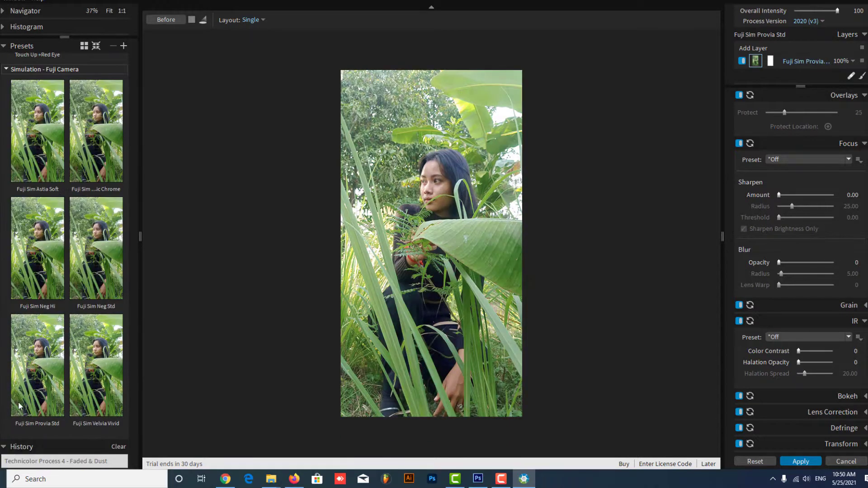
Expand the Lo-Fi and Faded preset groups and browse their looks
left_click(17, 228)
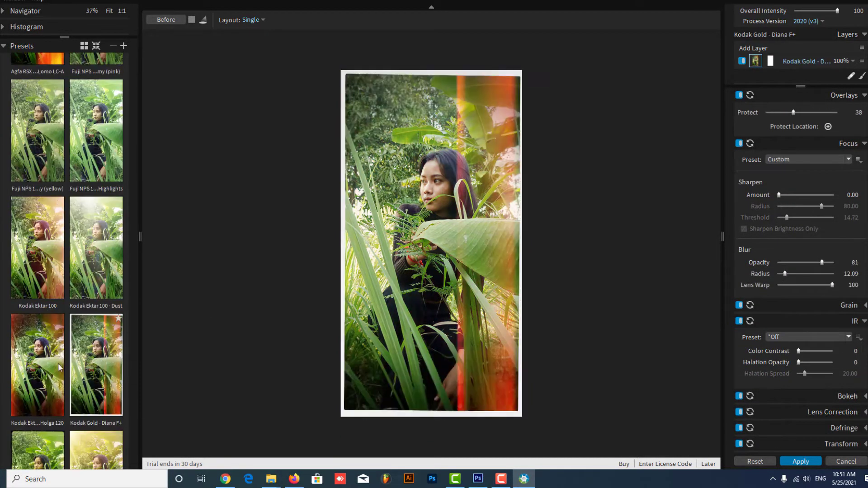
scroll(45, 247, "down", 5)
scroll(62, 331, "down", 5)
scroll(63, 331, "up", 5)
scroll(50, 226, "up", 5)
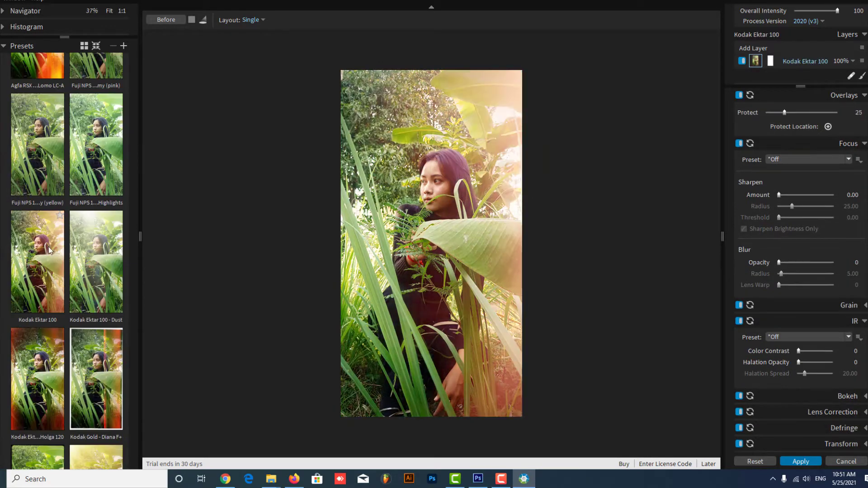
scroll(46, 196, "down", 5)
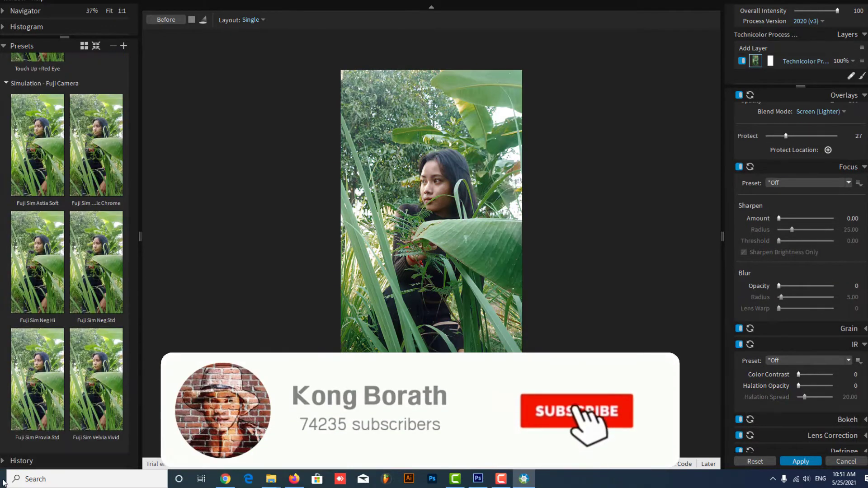
scroll(6, 131, "down", 5)
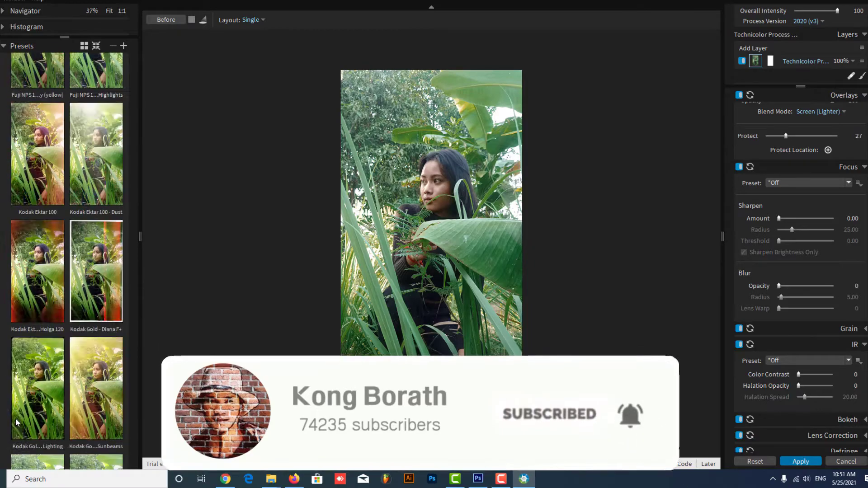
scroll(5, 180, "down", 5)
scroll(5, 271, "down", 5)
left_click(6, 325)
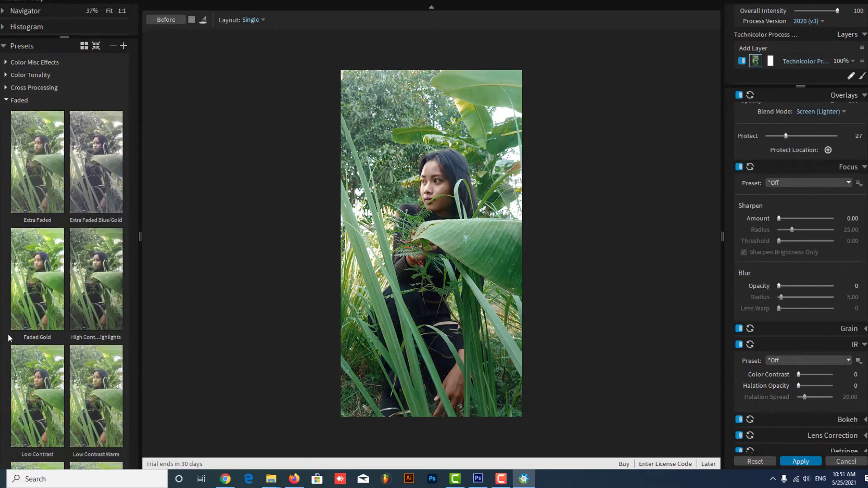
scroll(9, 343, "up", 3)
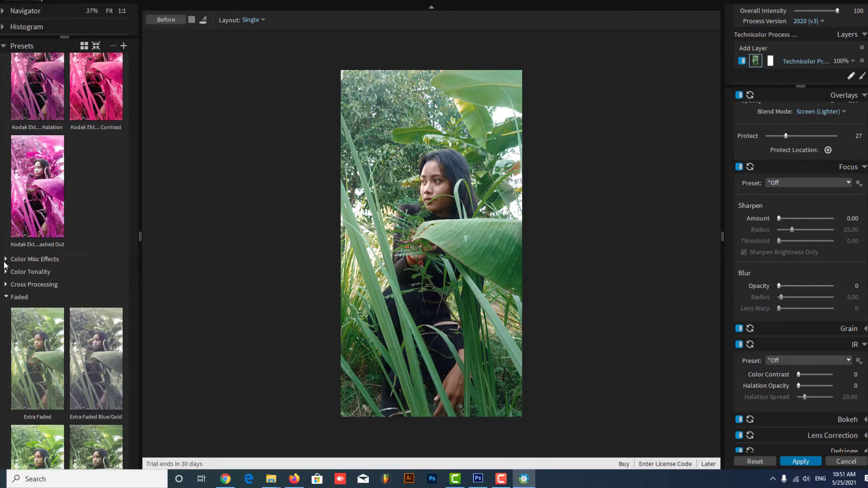
Expand the Color Misc Effects presets and browse the remaining film looks
left_click(6, 259)
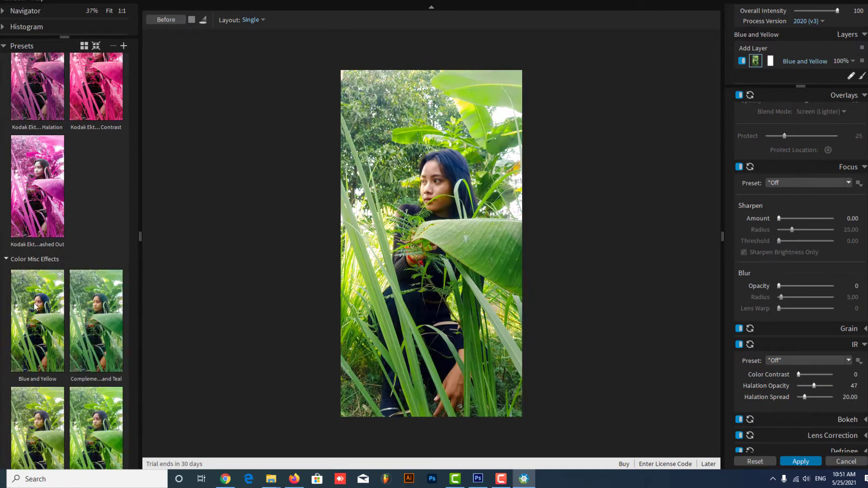
scroll(18, 271, "down", 5)
scroll(29, 297, "down", 3)
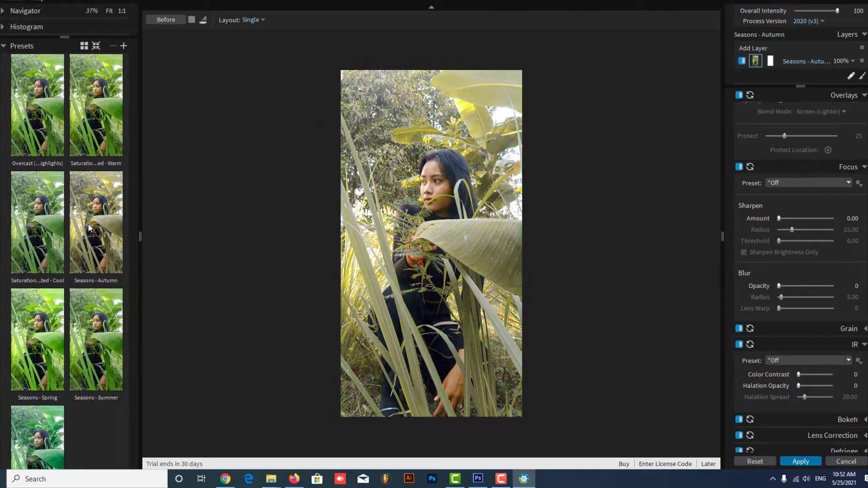
scroll(68, 271, "down", 5)
scroll(27, 293, "down", 3)
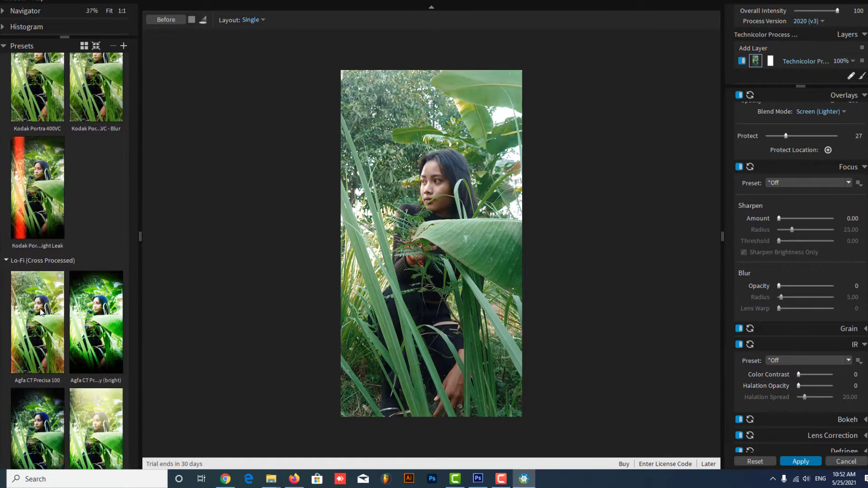
scroll(41, 312, "down", 3)
scroll(45, 312, "down", 3)
scroll(59, 311, "down", 3)
scroll(81, 310, "down", 3)
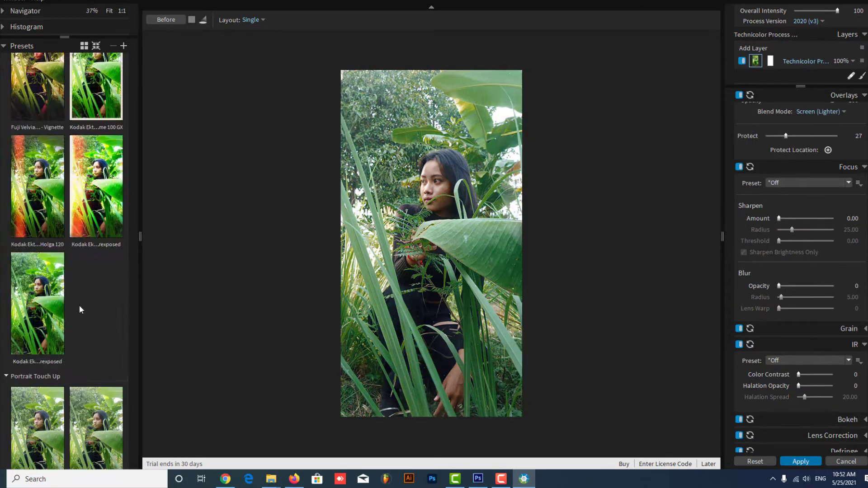
scroll(80, 310, "down", 5)
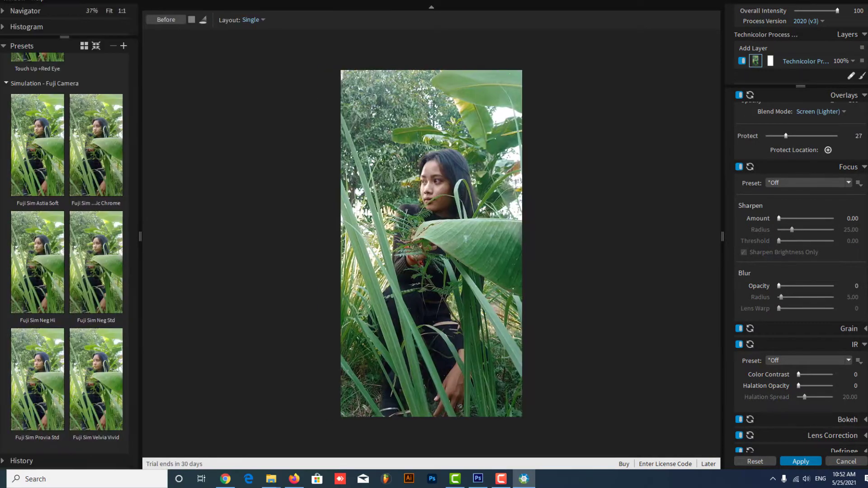
scroll(96, 196, "down", 3)
scroll(96, 197, "down", 3)
scroll(96, 196, "down", 3)
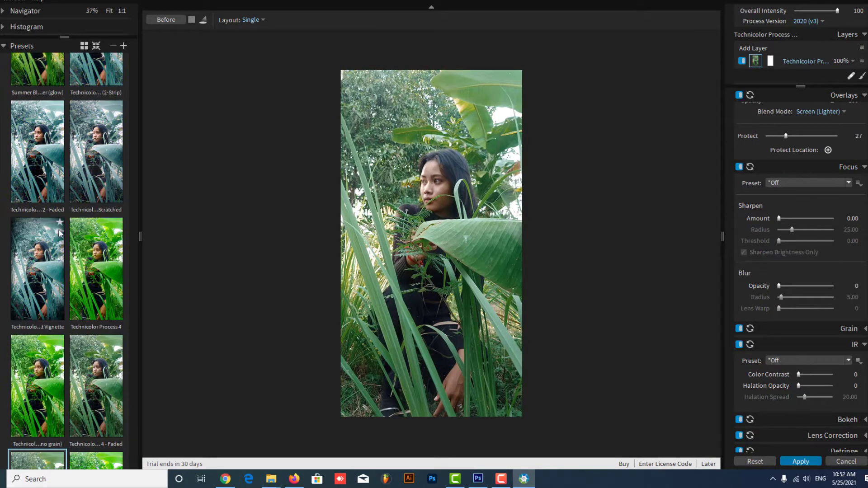
Apply Technicolor Process 2 - Faded & Scratched and bring the Overlays Light Effect settings into view
left_click(97, 197)
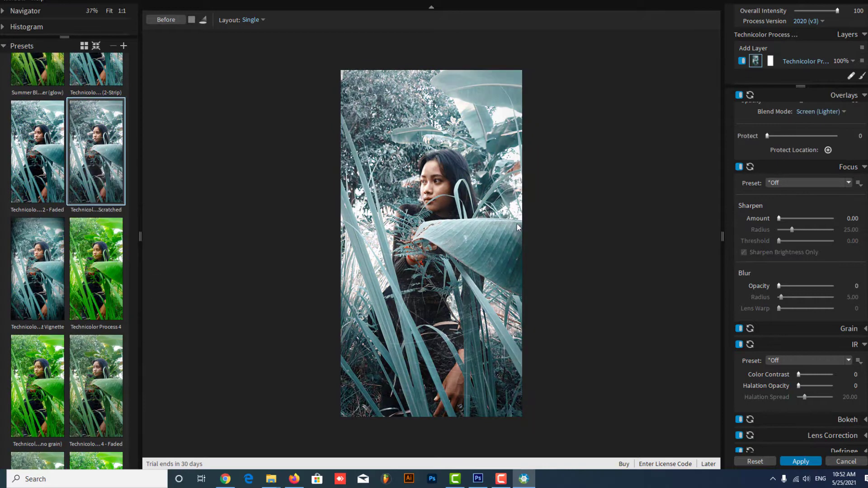
scroll(574, 191, "up", 1)
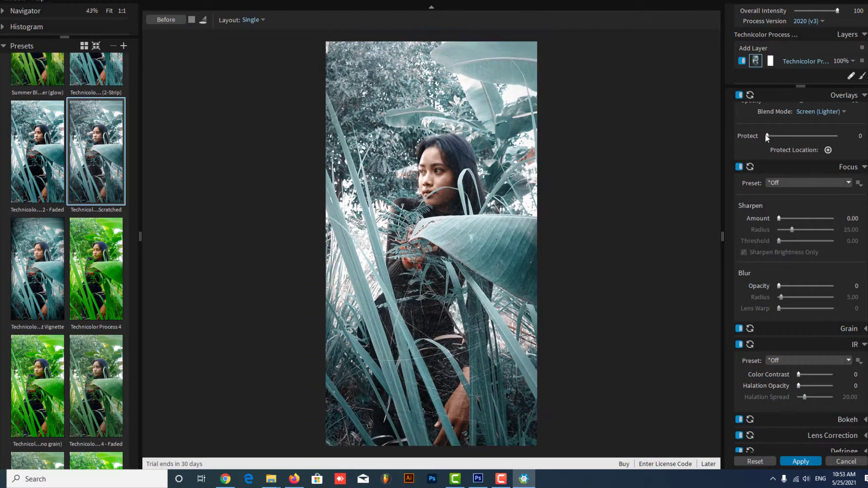
scroll(786, 237, "down", 1)
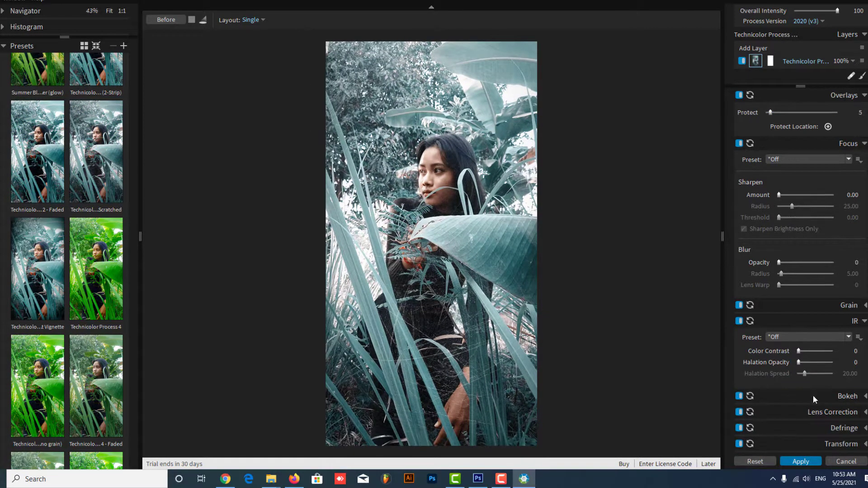
scroll(775, 208, "up", 2)
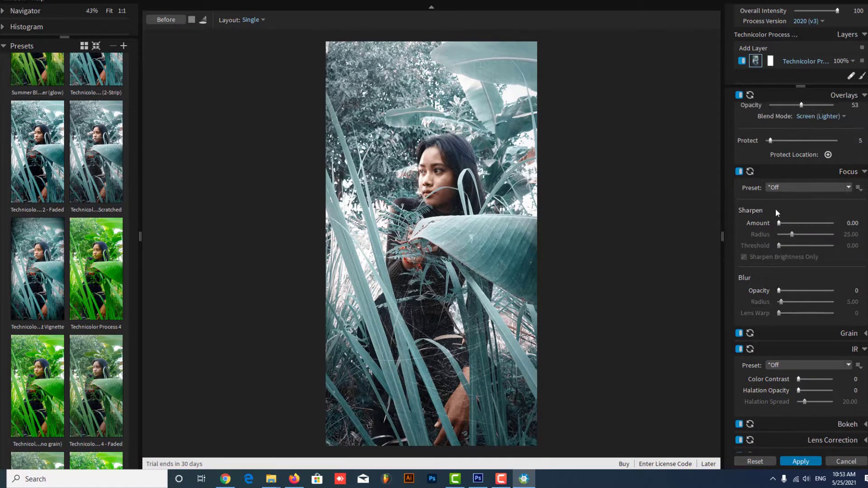
scroll(775, 208, "up", 5)
scroll(744, 150, "up", 5)
scroll(792, 192, "up", 1)
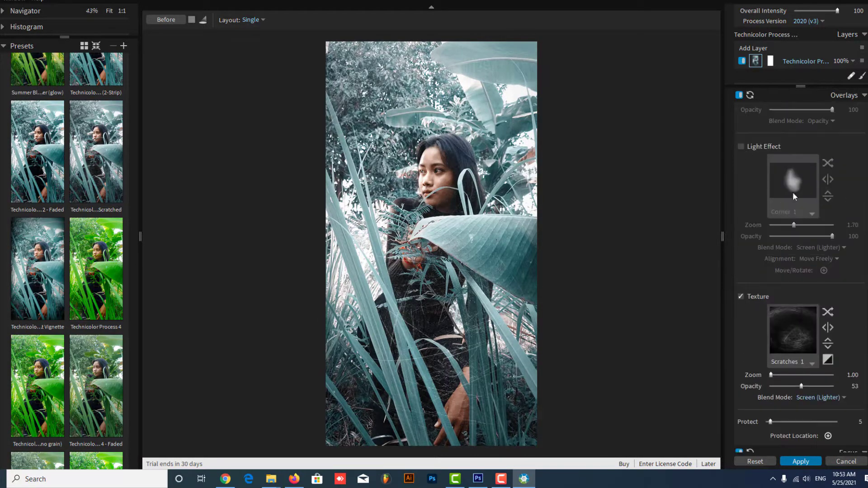
Turn on the Light Effect overlay and apply a first preset from its browser
left_click(744, 146)
left_click(792, 181)
scroll(692, 294, "down", 3)
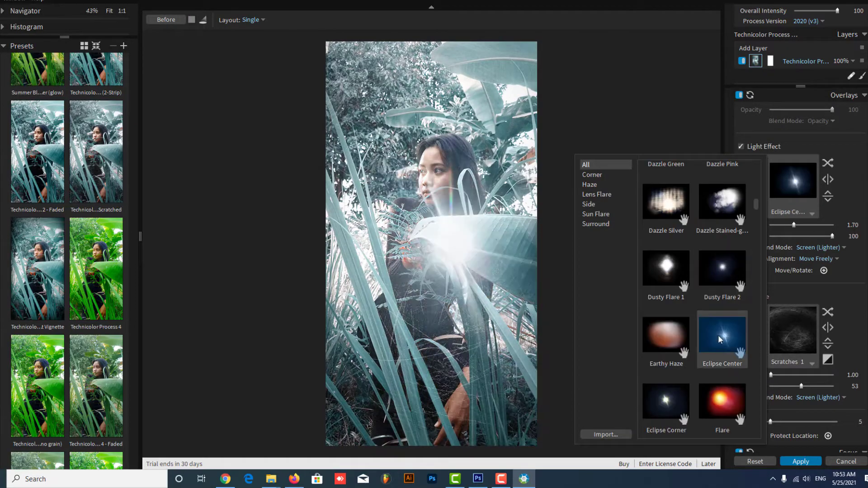
scroll(669, 353, "down", 3)
scroll(713, 376, "down", 5)
scroll(713, 376, "down", 5)
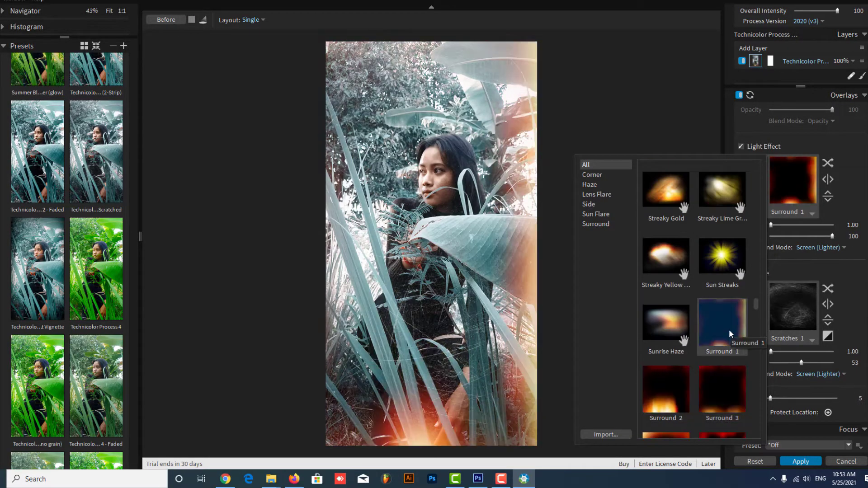
scroll(728, 329, "down", 3)
left_click(718, 379)
Preview side light leaks and Haze Pale, applying the Side 6 red streak
scroll(717, 358, "down", 5)
scroll(728, 307, "down", 5)
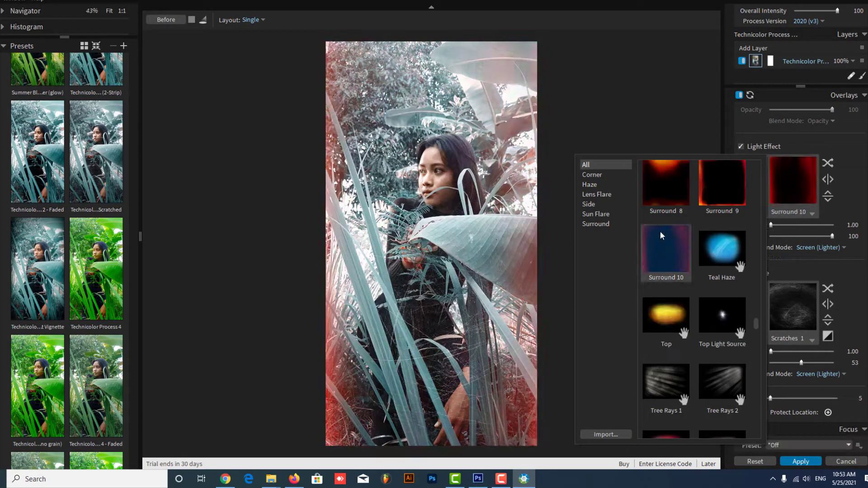
left_click(663, 226)
scroll(663, 220, "up", 3)
scroll(665, 293, "down", 5)
left_click(665, 362)
scroll(666, 361, "down", 3)
left_click(666, 362)
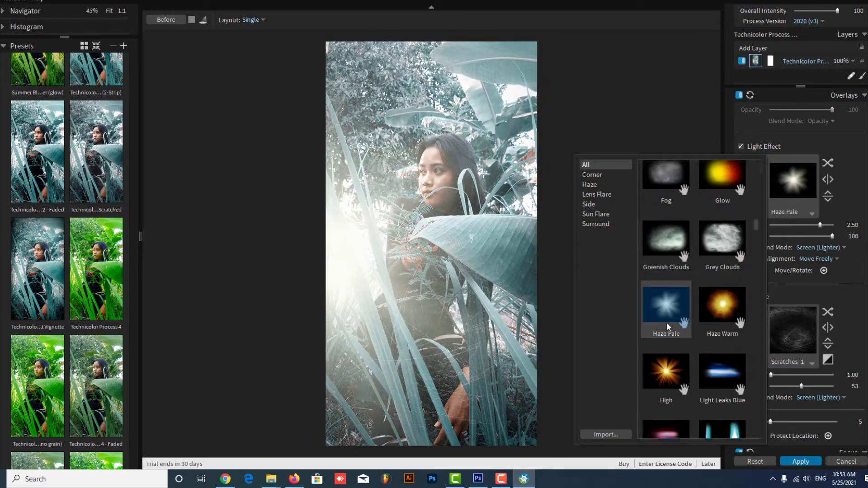
scroll(669, 371, "down", 1)
scroll(752, 220, "down", 5)
scroll(752, 220, "down", 3)
left_click(709, 321)
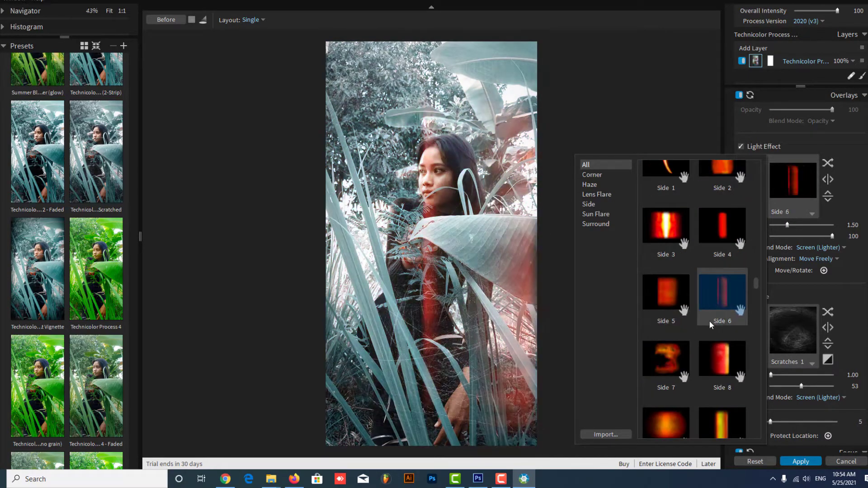
left_click(663, 367)
Try corner glows and flares, including Corner 1 and the Bright Sun glow
scroll(663, 316, "down", 5)
left_click(652, 240)
scroll(652, 243, "down", 5)
left_click(660, 319)
left_click(701, 359)
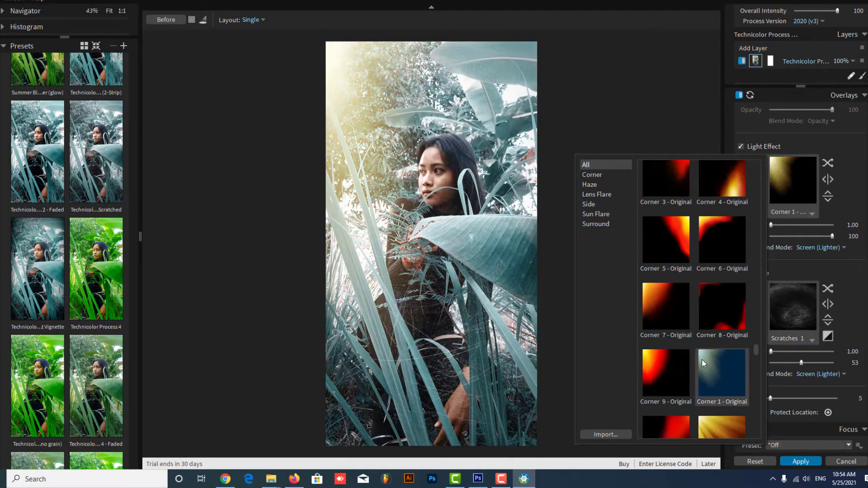
scroll(700, 360, "up", 5)
left_click(665, 314)
scroll(665, 315, "up", 5)
left_click(723, 371)
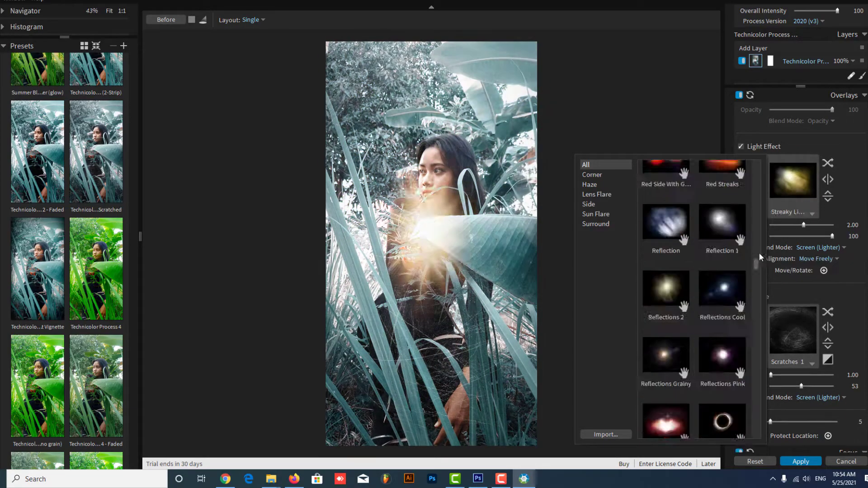
scroll(723, 271, "up", 10)
left_click(722, 185)
left_click(658, 332)
Compare reflection flares: Pink Sunset, Reflections Cool, Reflections Red, Ring Of Fire and a pink flare
scroll(669, 371, "down", 5)
left_click(668, 361)
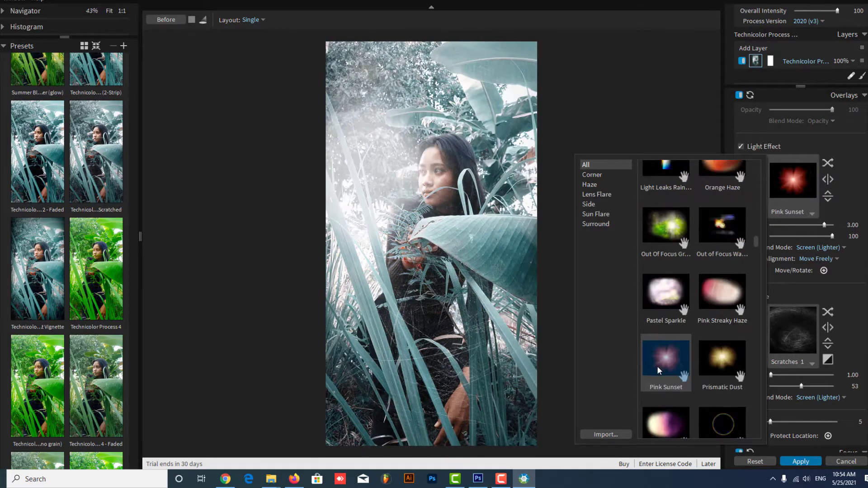
left_click(721, 294)
left_click(729, 361)
scroll(723, 316, "down", 3)
left_click(718, 253)
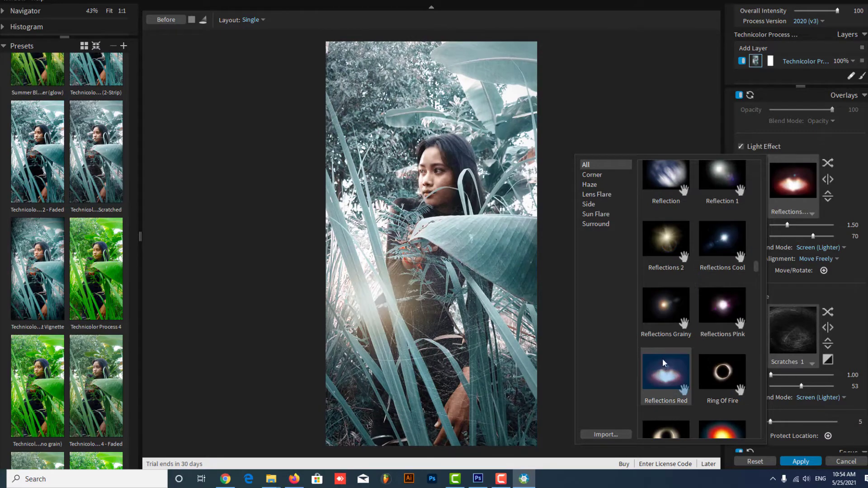
left_click(722, 371)
scroll(671, 338, "down", 10)
left_click(671, 338)
scroll(660, 294, "up", 10)
left_click(660, 294)
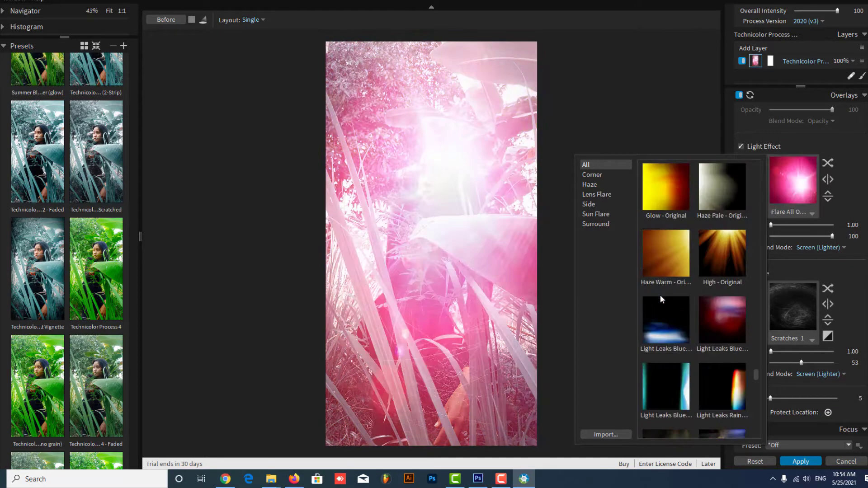
Try glow presets: Out of Focus Warm, Top Light Source and the blue Reflection overlay
left_click(714, 319)
scroll(680, 306, "down", 3)
left_click(679, 305)
left_click(704, 300)
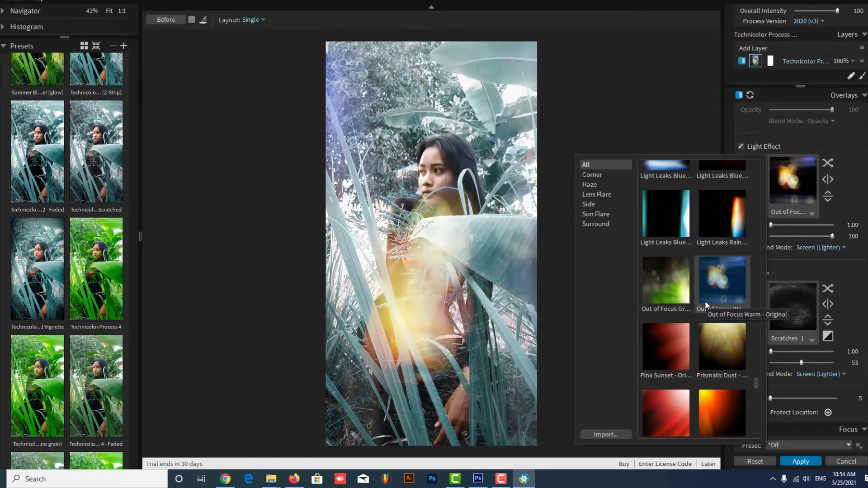
left_click(668, 414)
scroll(672, 333, "down", 5)
left_click(672, 333)
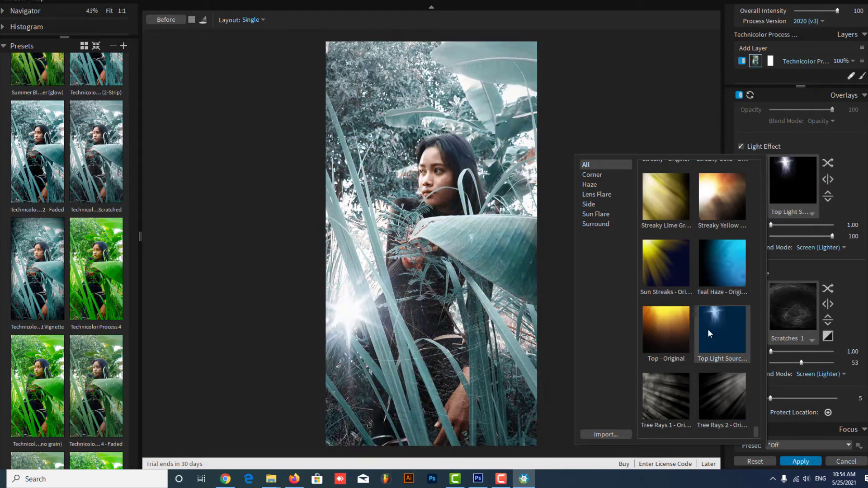
scroll(660, 364, "up", 3)
left_click(661, 243)
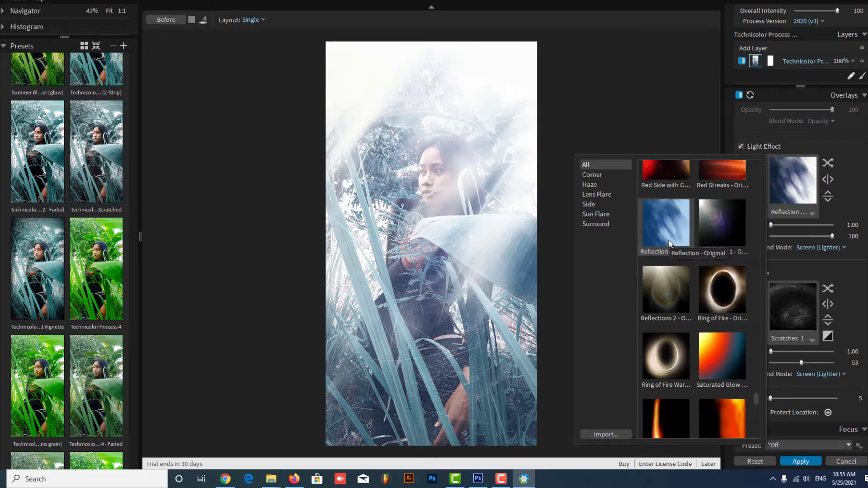
scroll(668, 238, "up", 2)
left_click(668, 238)
Compare the Top warm glow and Tree Rays 1, then apply Center Light
scroll(666, 289, "down", 5)
left_click(661, 362)
scroll(661, 362, "down", 2)
left_click(657, 379)
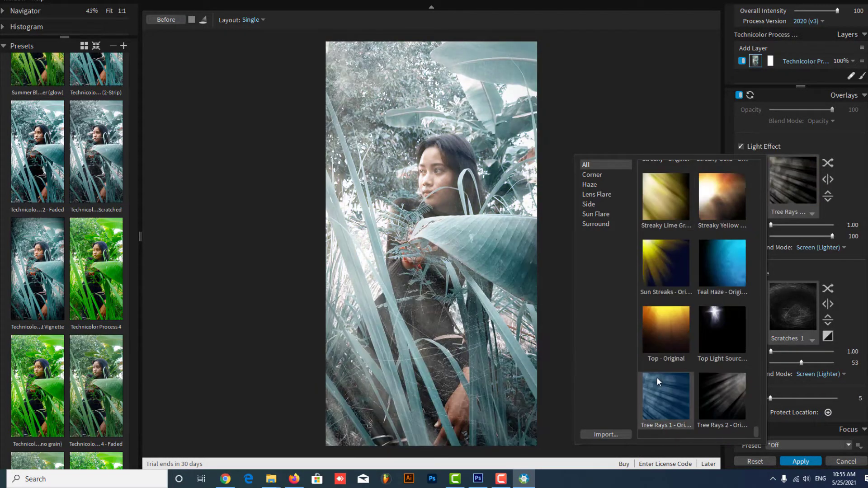
left_click(661, 324)
left_click(666, 413)
scroll(670, 190, "up", 3)
left_click(670, 181)
scroll(720, 218, "up", 3)
left_click(720, 218)
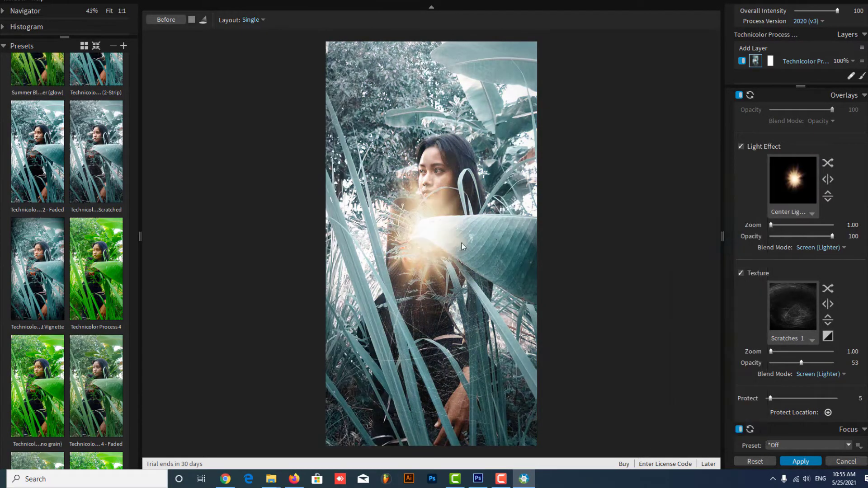
Browse light effects again, trying haze, Pink Sunset and the Corner 1 orange glow
left_click(787, 206)
left_click(655, 180)
left_click(666, 325)
scroll(665, 271, "up", 3)
left_click(666, 267)
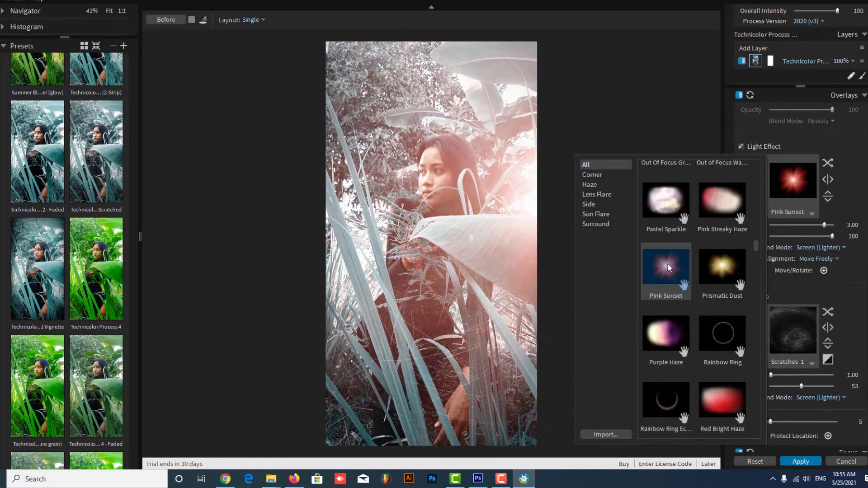
left_click(711, 257)
scroll(665, 271, "down", 5)
left_click(664, 271)
scroll(664, 312, "down", 3)
left_click(664, 312)
scroll(663, 361, "down", 3)
left_click(663, 362)
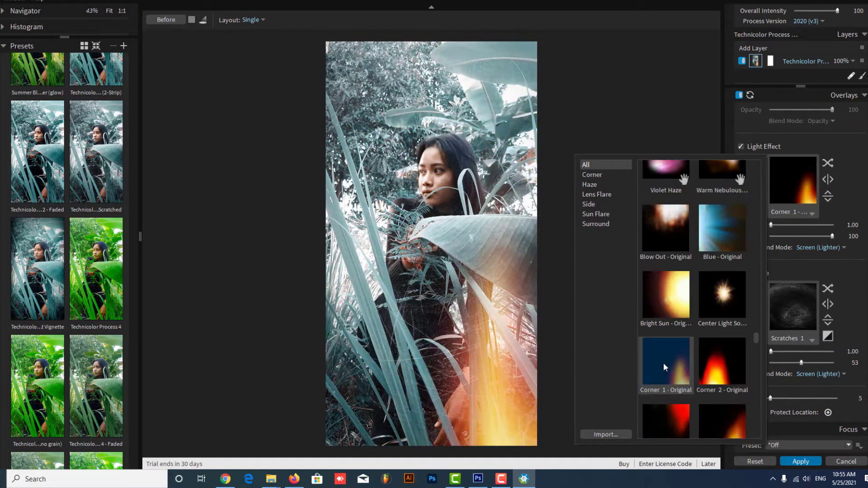
Try a red corner, Reflections 2 haze, Top glow and the yellow Tree Rays 1
scroll(672, 353, "down", 3)
left_click(673, 404)
scroll(674, 403, "down", 3)
left_click(670, 361)
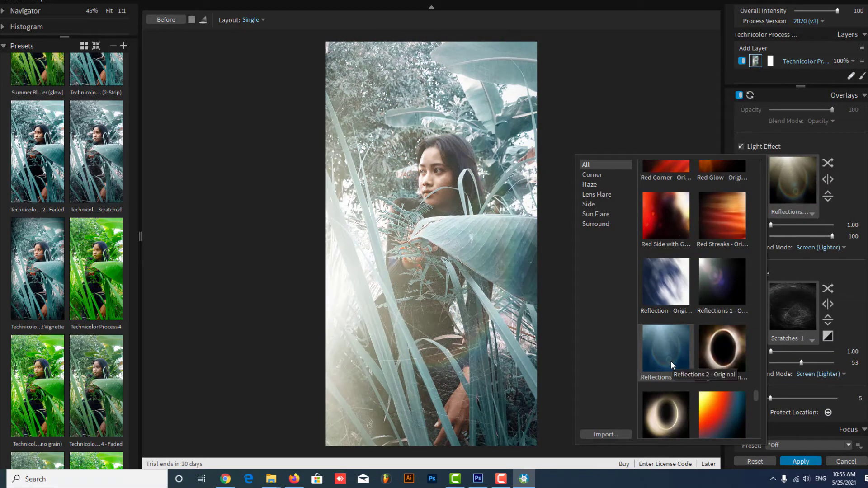
scroll(670, 360, "down", 3)
left_click(665, 313)
scroll(715, 322, "up", 10)
left_click(715, 322)
left_click(684, 256)
left_click(672, 198)
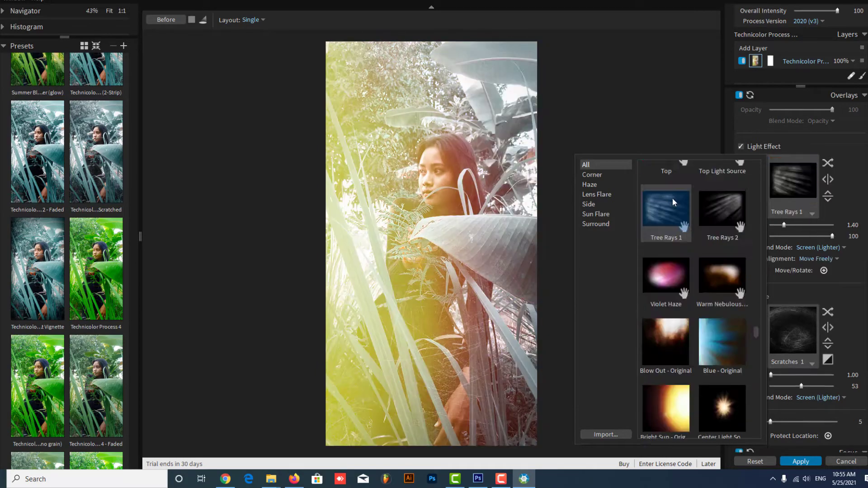
Preview the Surround 10 glow and the Reflections Red flare
scroll(669, 226, "up", 3)
left_click(669, 249)
left_click(667, 194)
left_click(711, 172)
Compare Side 8, Sunrise Haze and Surround 9, then settle on Surround 8 with Zoom about 1.45
scroll(710, 200, "up", 3)
left_click(710, 201)
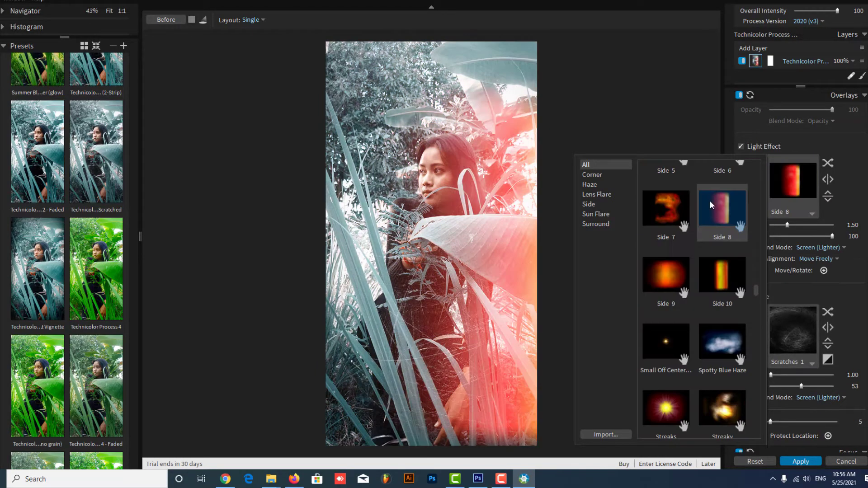
scroll(670, 200, "up", 3)
left_click(670, 200)
scroll(670, 199, "up", 3)
left_click(665, 178)
left_click(720, 178)
scroll(674, 273, "down", 10)
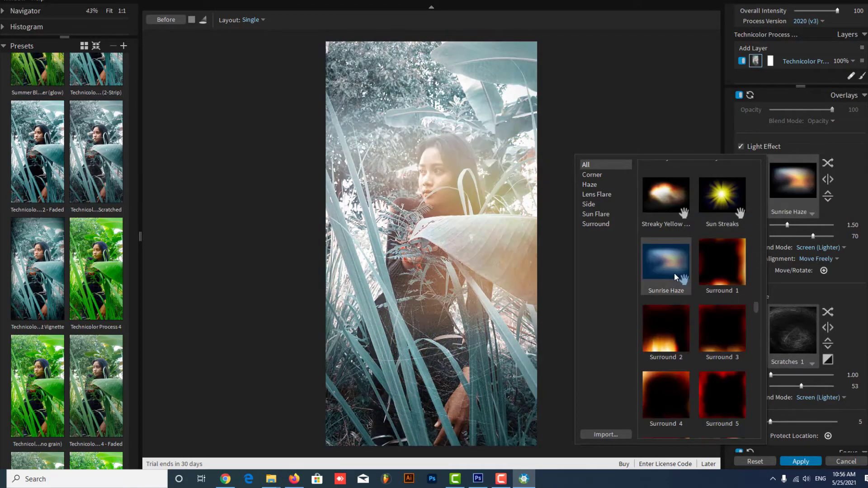
scroll(723, 202, "down", 3)
left_click(723, 202)
left_click(670, 192)
left_click_drag(770, 225, 798, 228)
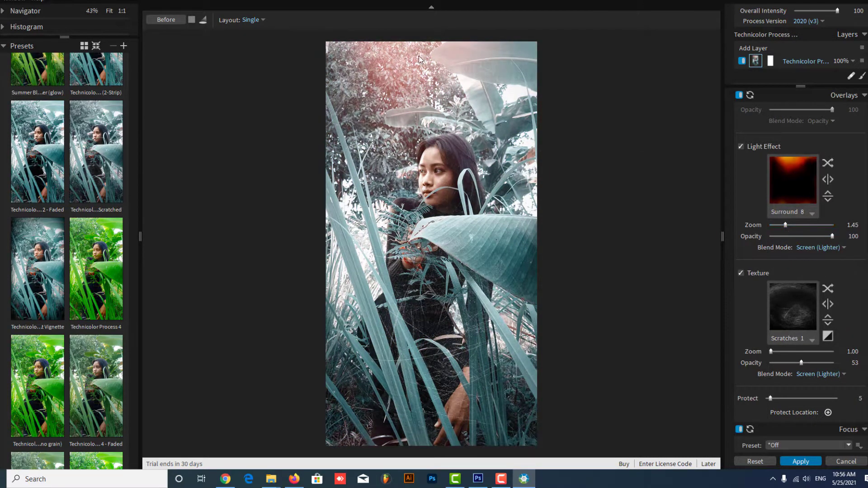
left_click(799, 312)
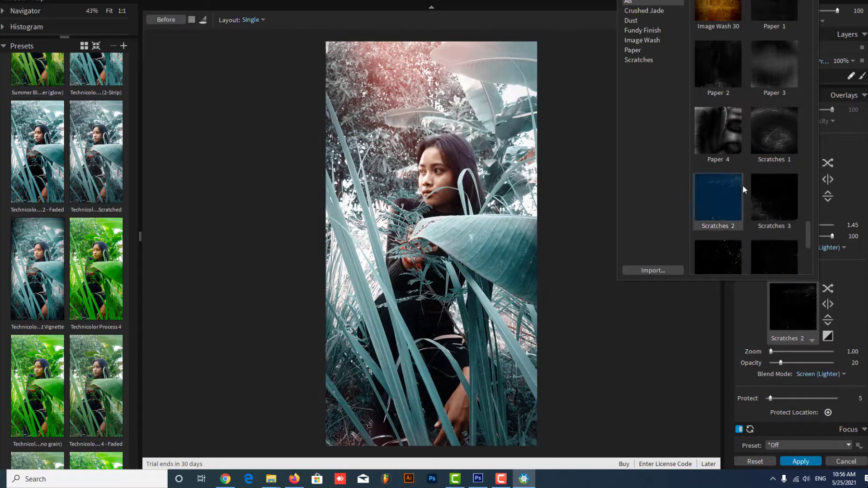
left_click(727, 176)
scroll(727, 180, "up", 5)
scroll(745, 204, "down", 2)
left_click(774, 213)
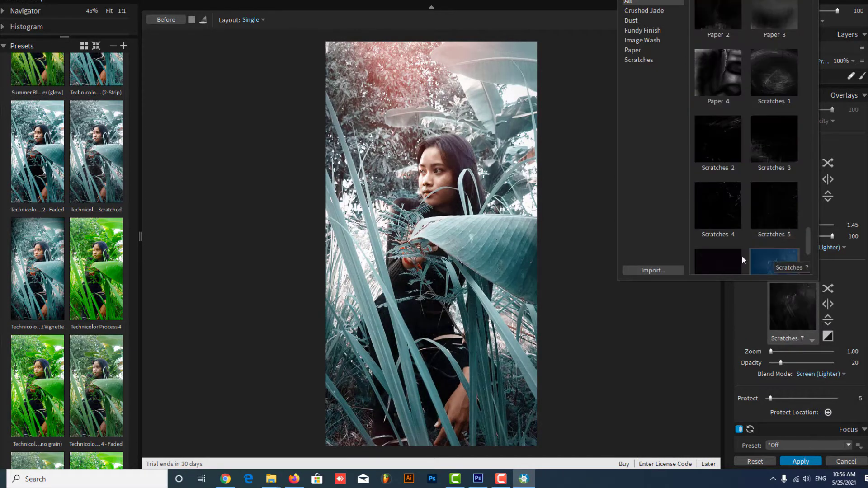
scroll(718, 141, "down", 3)
left_click(781, 172)
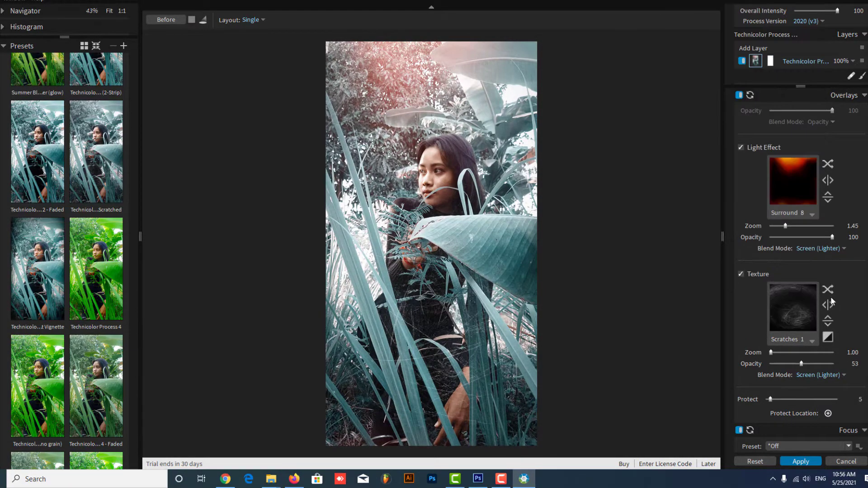
scroll(806, 311, "down", 3)
scroll(800, 278, "up", 5)
scroll(812, 245, "up", 2)
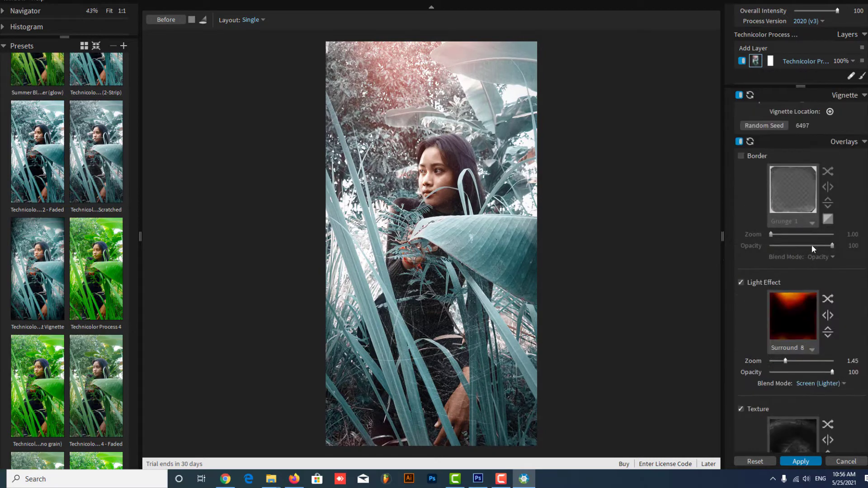
left_click(754, 156)
Try the Watercolor Wash border, then turn the border off
left_click(803, 197)
scroll(717, 380, "down", 5)
left_click(670, 414)
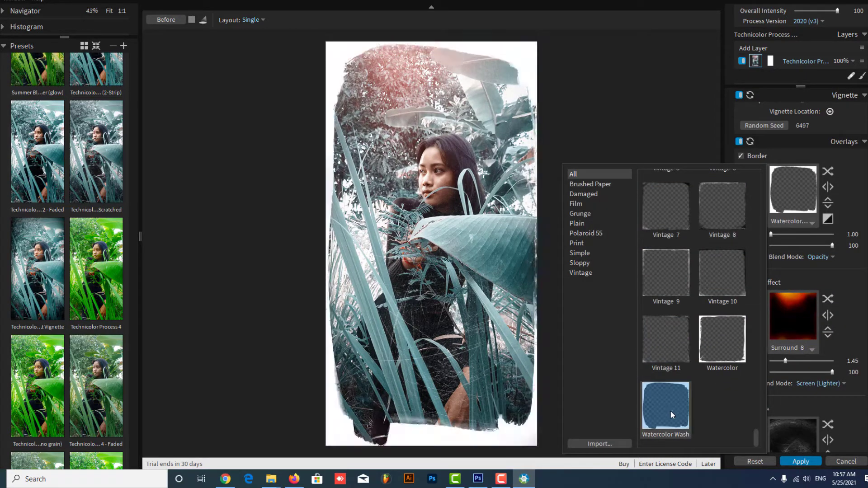
left_click(740, 156)
Switch the light effect to Tree Rays and resize the overlay
left_click(796, 311)
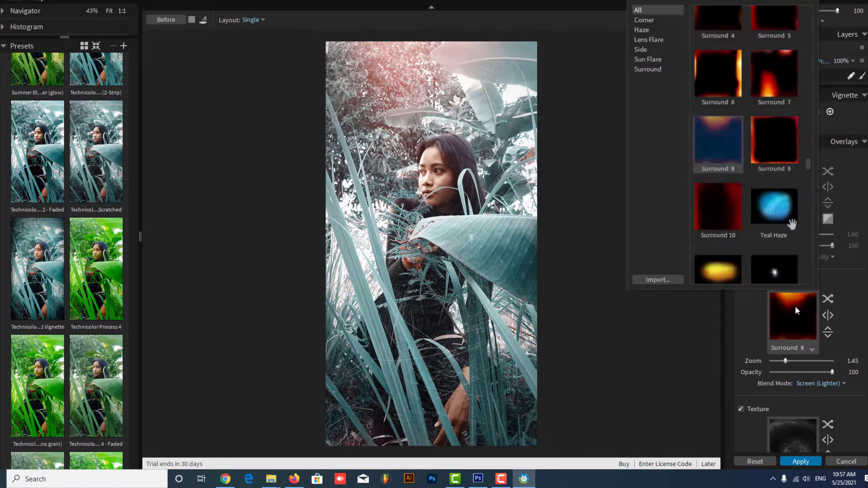
scroll(717, 135, "down", 5)
left_click(717, 263)
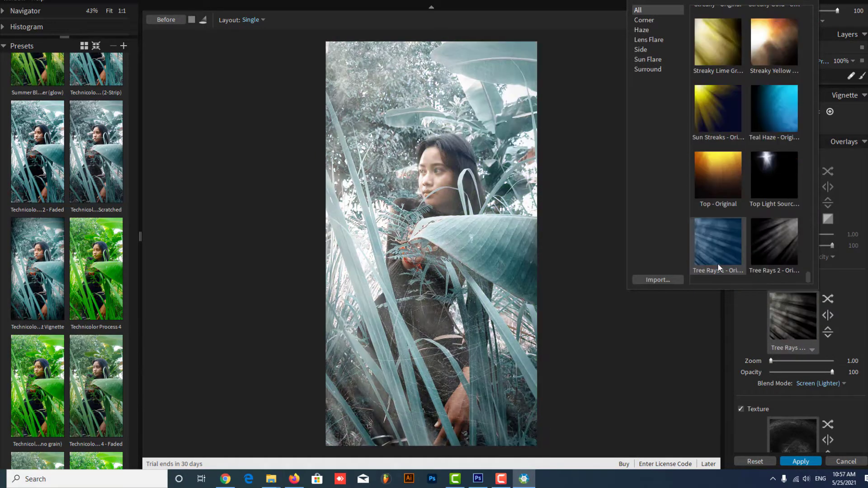
left_click(735, 238)
mouse_move(771, 361)
left_mouse_down()
mouse_move(842, 358)
mouse_move(738, 364)
left_mouse_up()
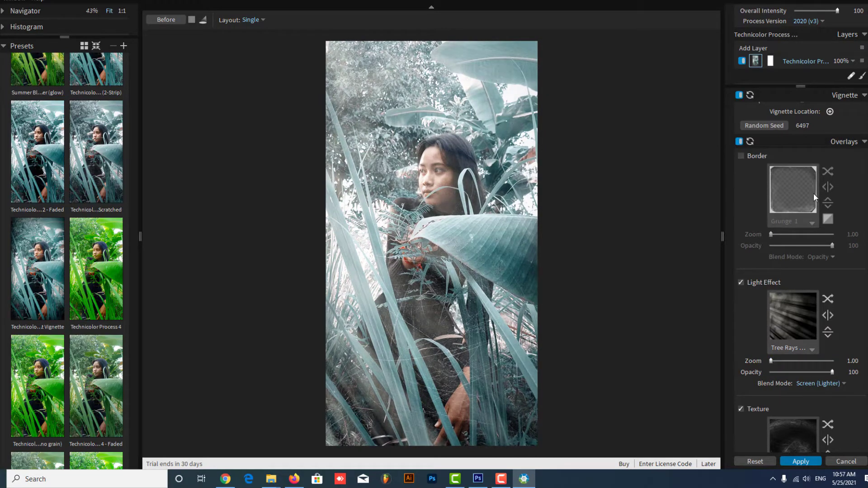
Reopen the light effect presets and preview Teal Haze and the Side 4 red edge glow
left_click(793, 315)
left_click(768, 116)
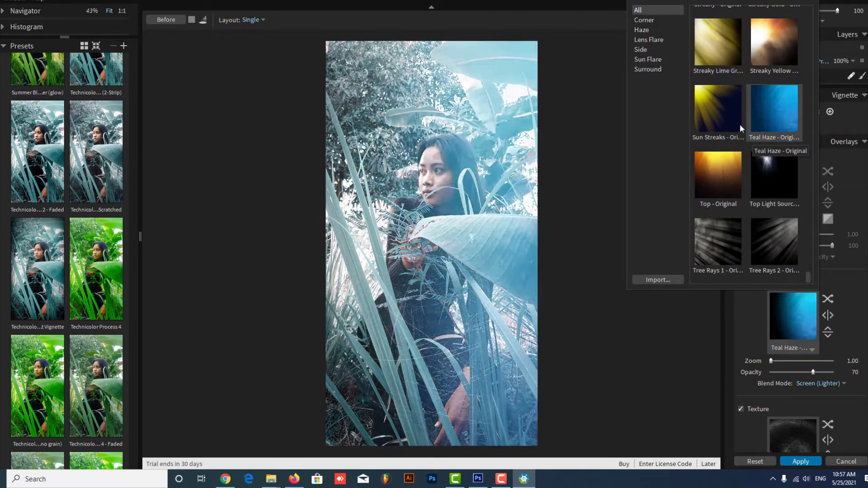
scroll(738, 122, "up", 5)
scroll(769, 108, "down", 10)
scroll(775, 220, "down", 5)
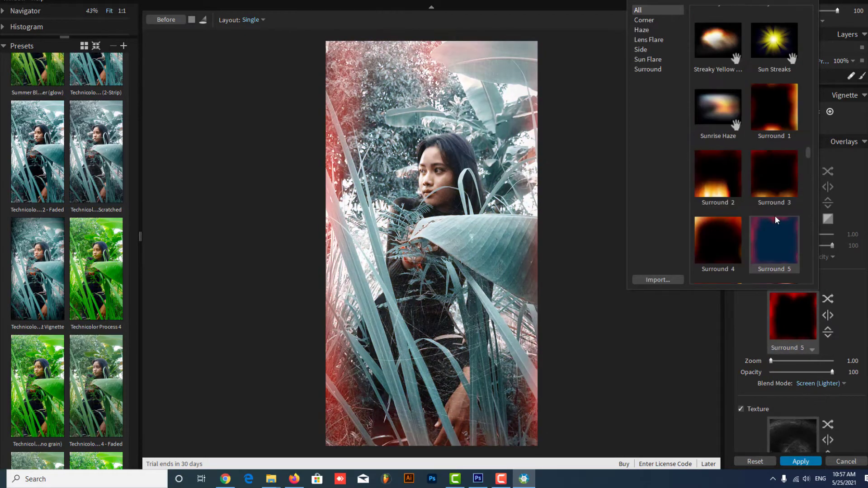
scroll(775, 188, "down", 5)
scroll(766, 232, "down", 5)
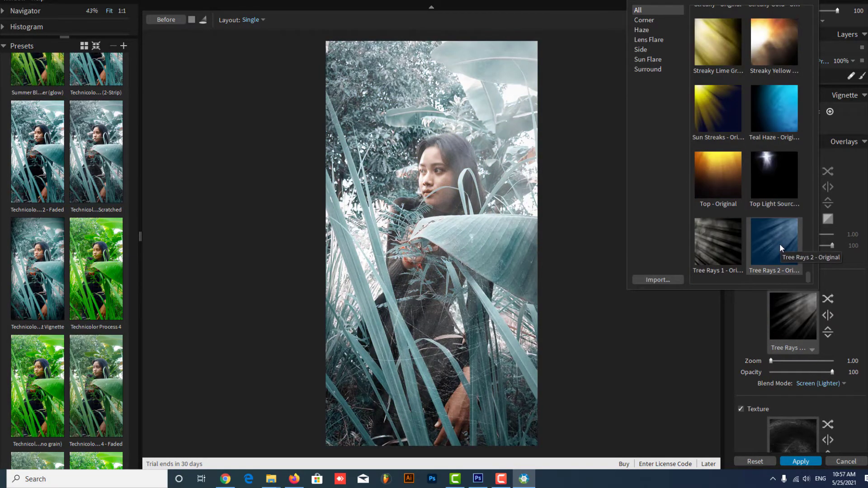
scroll(750, 181, "up", 10)
scroll(724, 116, "up", 5)
left_click(767, 45)
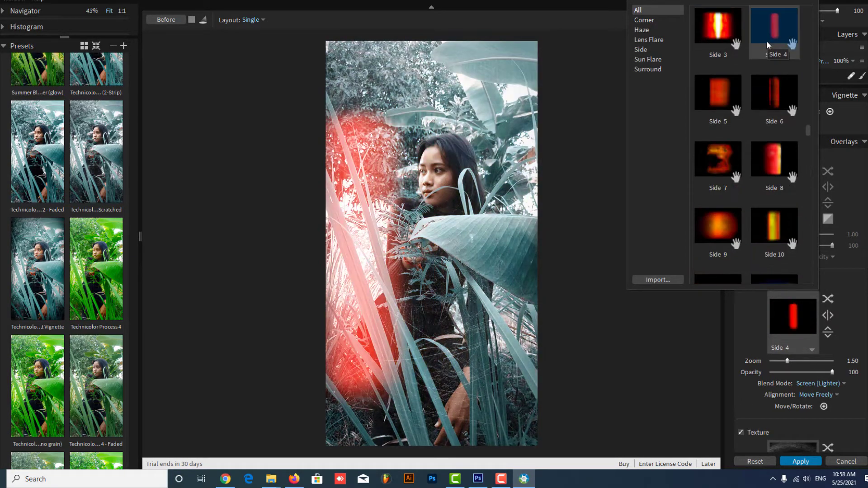
scroll(723, 103, "up", 5)
scroll(723, 103, "up", 5)
scroll(718, 180, "up", 5)
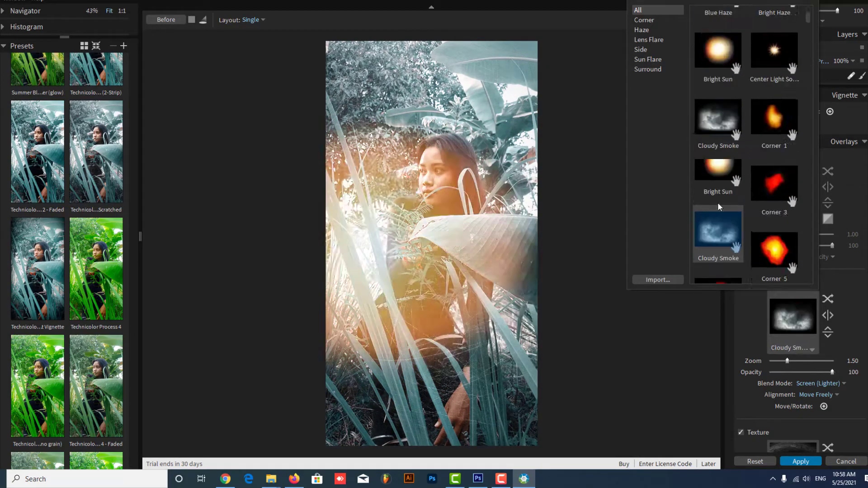
scroll(717, 202, "up", 3)
Preview smoke and Earthy Haze effects, Surround 8, and the Corner 9 - Original glow
left_click(712, 93)
scroll(768, 158, "down", 5)
left_click(717, 97)
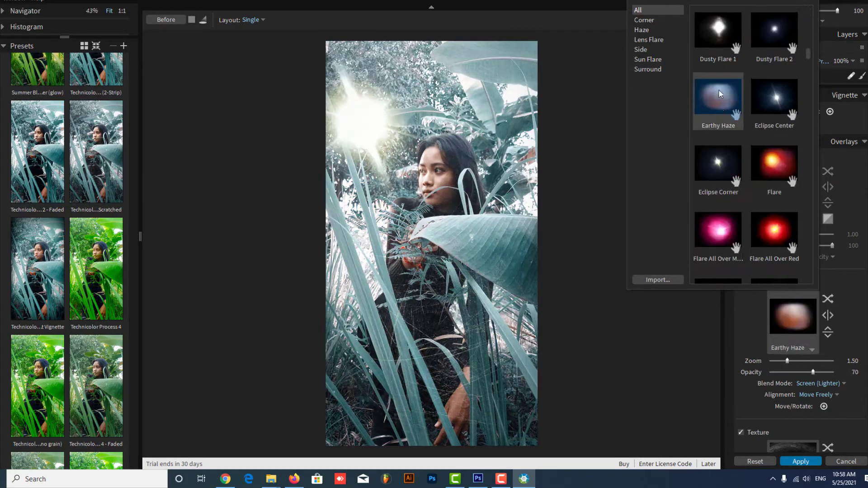
scroll(745, 136, "down", 5)
left_click(722, 168)
scroll(741, 158, "down", 10)
left_click(712, 176)
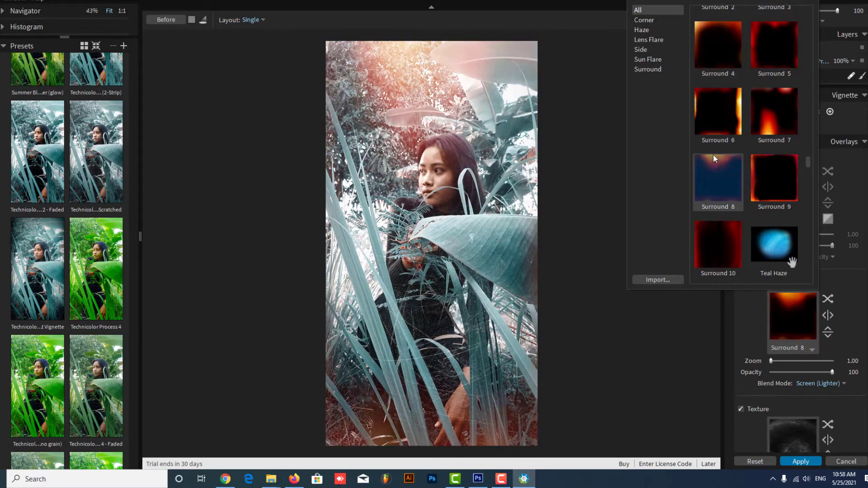
left_click(774, 113)
scroll(746, 181, "up", 15)
left_click(765, 164)
left_click(720, 218)
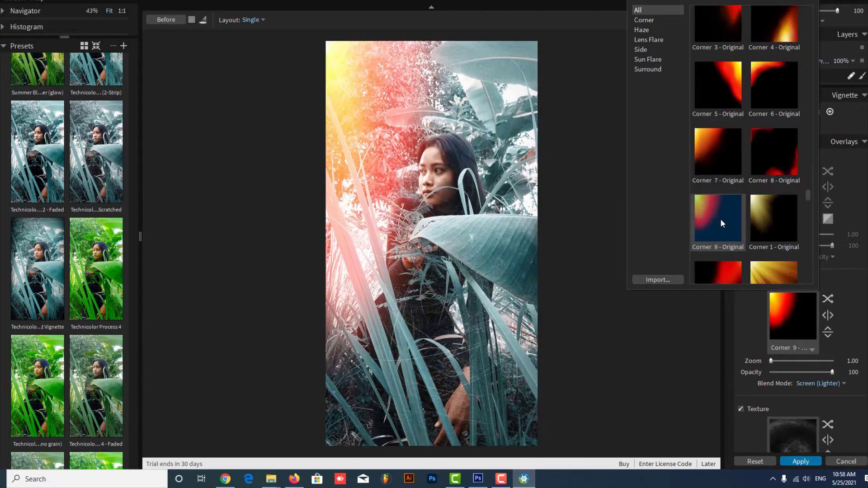
scroll(769, 203, "down", 3)
left_click(779, 222)
Preview yellow streak, Streaky Lime Green, pink and magenta flares, red corner glow, and Dazzle Green
left_click(733, 252)
scroll(733, 252, "down", 3)
left_click(719, 201)
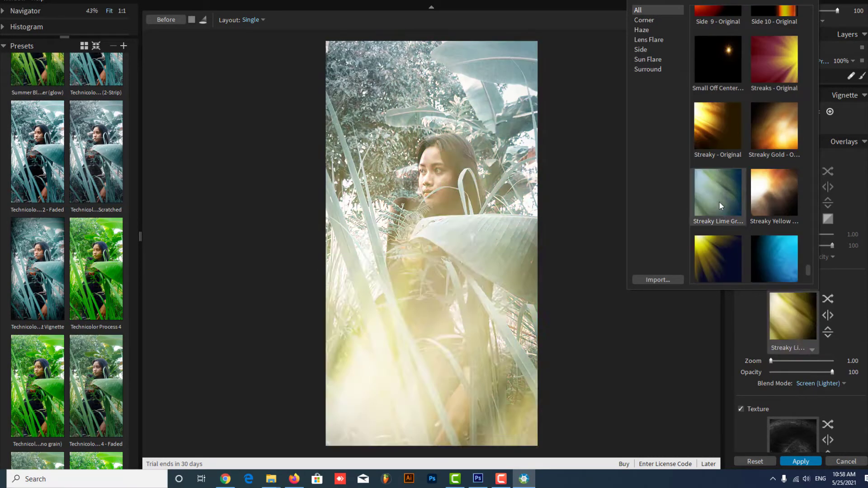
scroll(719, 202, "down", 3)
left_click(723, 239)
scroll(724, 230, "up", 3)
left_click(717, 162)
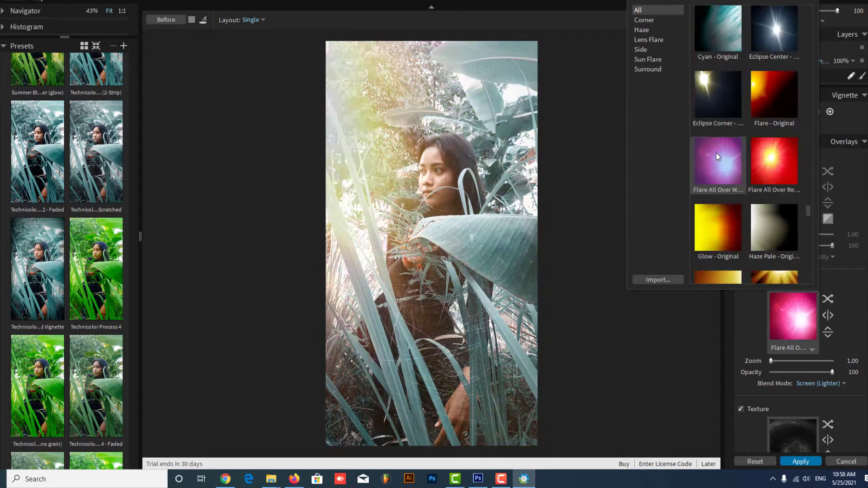
scroll(718, 163, "up", 3)
left_click(716, 133)
scroll(715, 123, "up", 3)
scroll(716, 122, "up", 6)
left_click(723, 178)
scroll(723, 178, "down", 3)
left_click(722, 223)
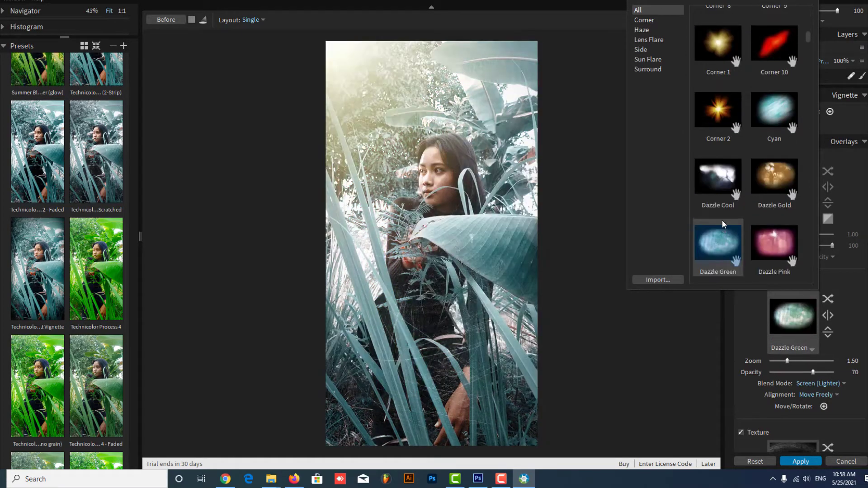
Preview sun flare, Light Leaks Blue, Surround 10 red border, and the Side 9 - Original glow
scroll(723, 188, "down", 3)
left_click(723, 188)
scroll(774, 221, "down", 3)
left_click(774, 221)
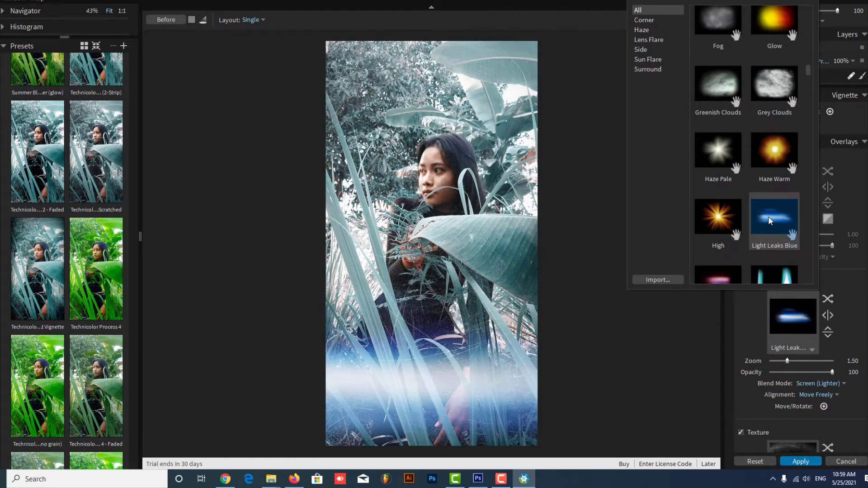
left_click(736, 217)
scroll(740, 217, "down", 3)
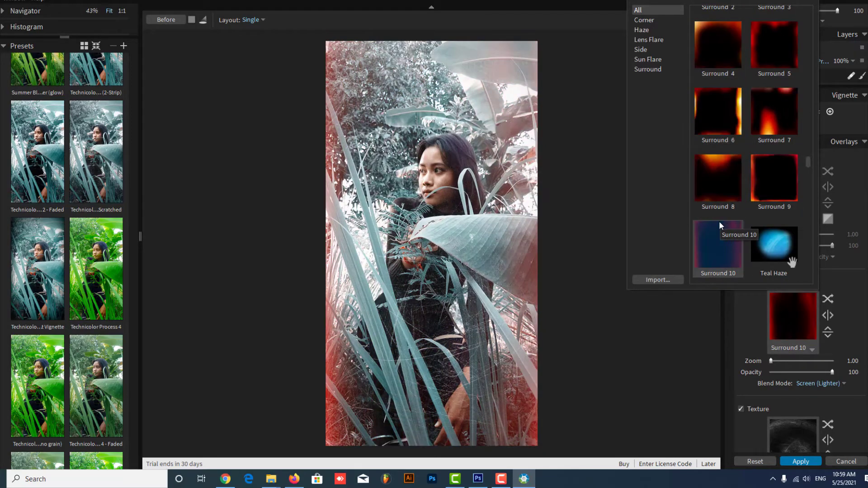
scroll(719, 225, "up", 10)
scroll(711, 77, "down", 3)
left_click(711, 78)
left_click(774, 164)
scroll(725, 226, "down", 10)
left_click(726, 226)
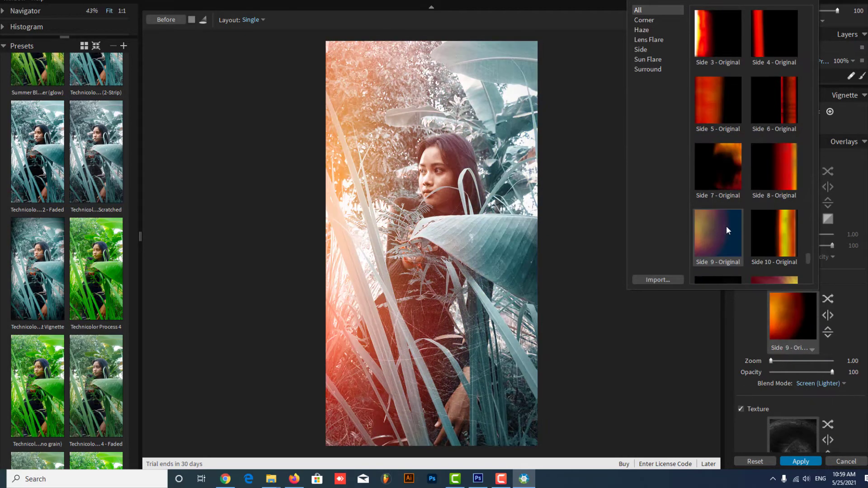
Preview flare and dazzle effects, Dazzle Green, Top Light Source sparkle, and Streaky Yellow
left_click(720, 175)
scroll(720, 175, "up", 10)
left_click(719, 244)
scroll(718, 136, "up", 5)
left_click(718, 71)
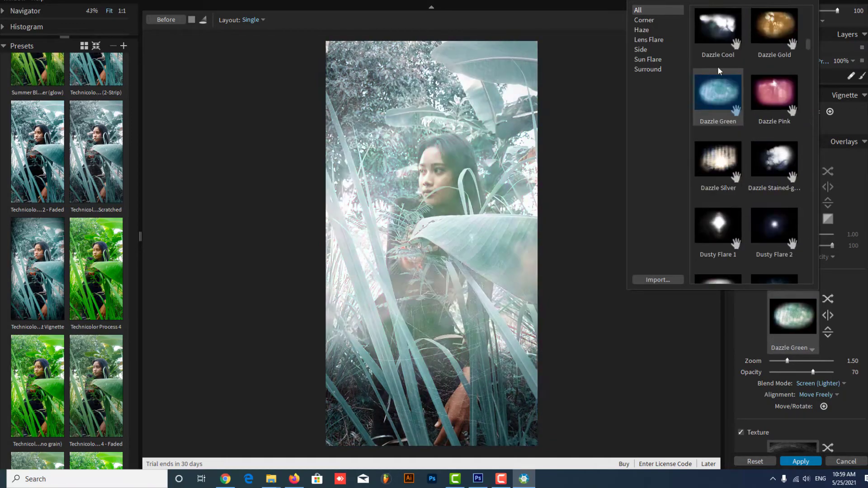
scroll(717, 136, "down", 5)
left_click(717, 169)
scroll(724, 175, "down", 5)
scroll(766, 168, "down", 5)
left_click(766, 167)
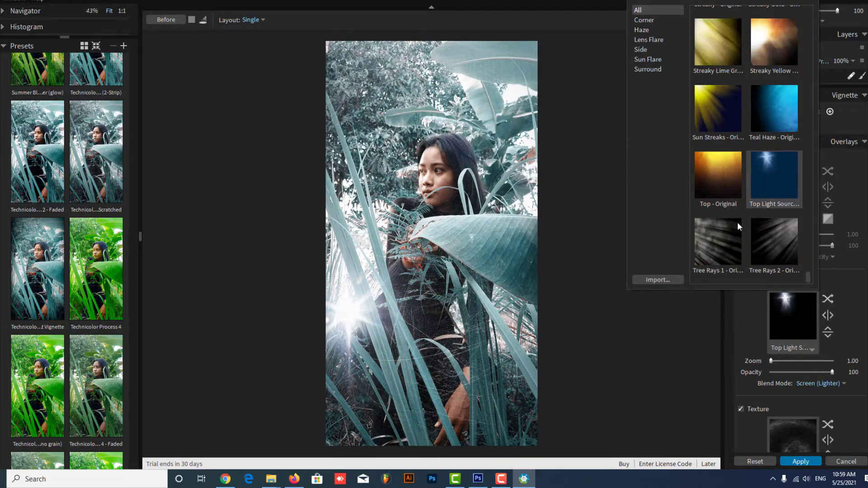
left_click(719, 190)
scroll(720, 181, "up", 10)
left_click(718, 149)
Preview Surround 2 and 4 glows, Side 3, the Side 6 red stripe, and Light Leaks Rainbow
left_click(714, 213)
left_click(718, 262)
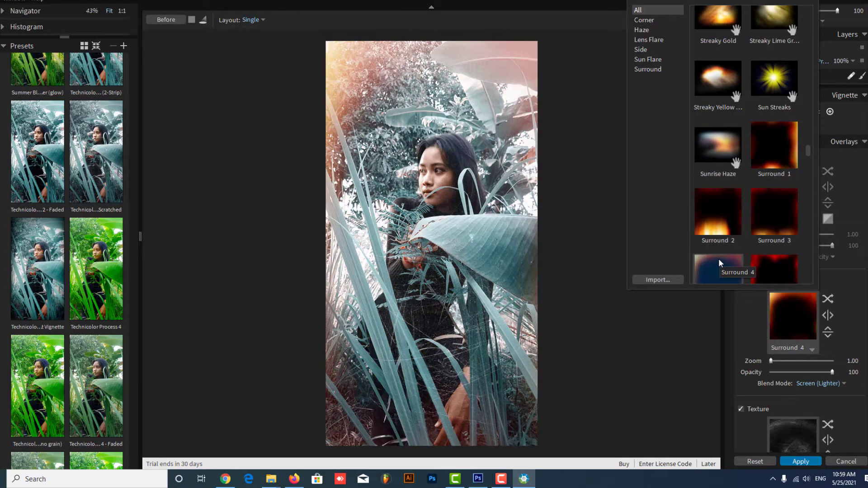
left_click(728, 228)
left_click(721, 72)
scroll(718, 113, "down", 5)
left_click(712, 142)
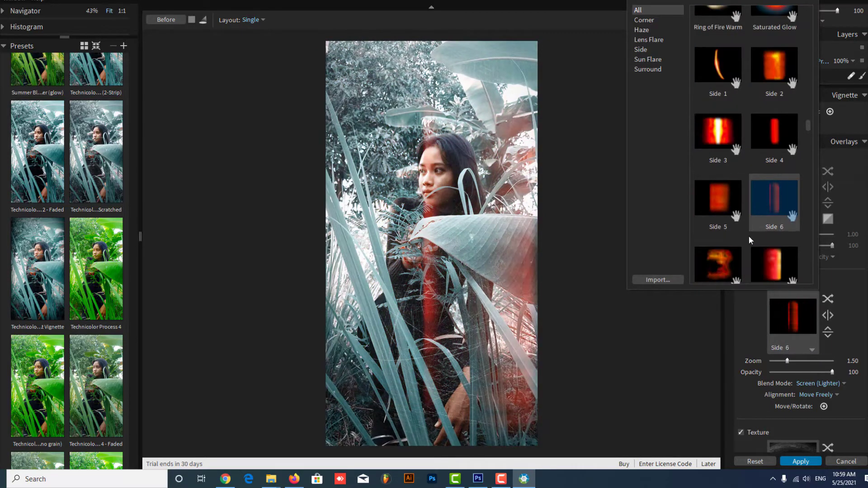
left_click(724, 256)
scroll(724, 256, "up", 10)
scroll(714, 254, "down", 5)
left_click(716, 220)
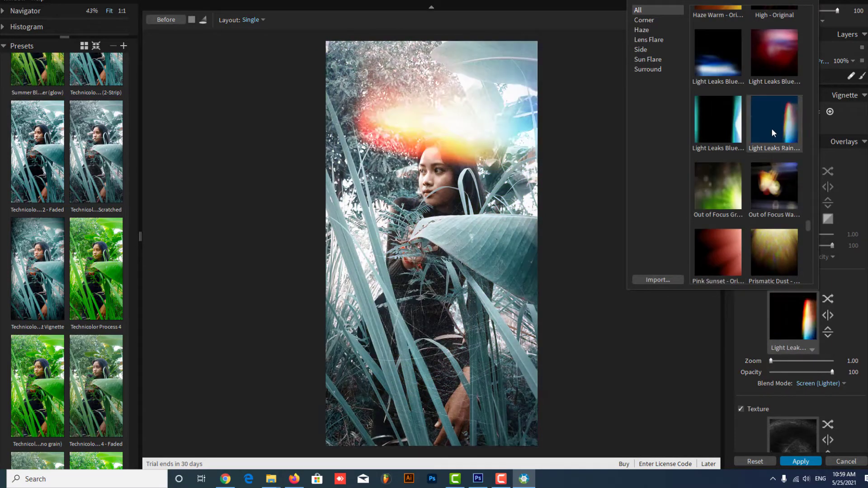
scroll(745, 145, "up", 5)
Preview a corner glow, Surround 4 and 5 borders, Side 6 - Original, a light leak, and Side 1
left_click(722, 147)
scroll(718, 113, "down", 5)
left_click(713, 79)
scroll(746, 81, "up", 1)
left_click(779, 86)
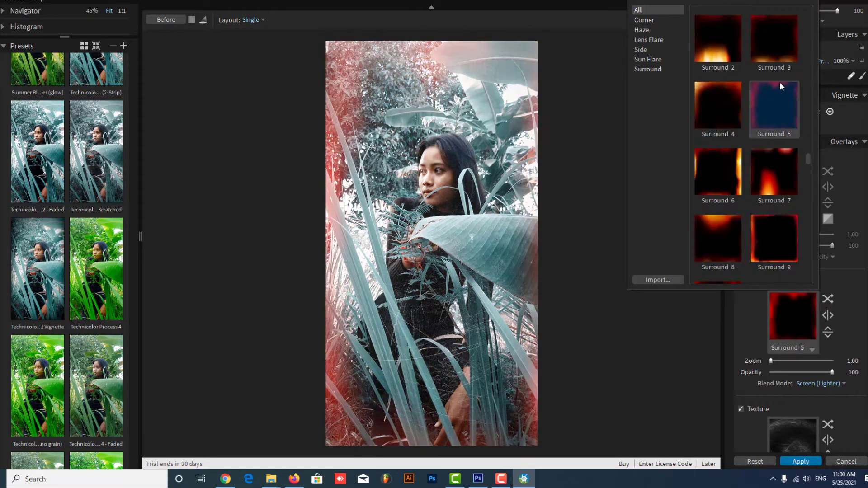
scroll(721, 234, "down", 5)
left_click(710, 187)
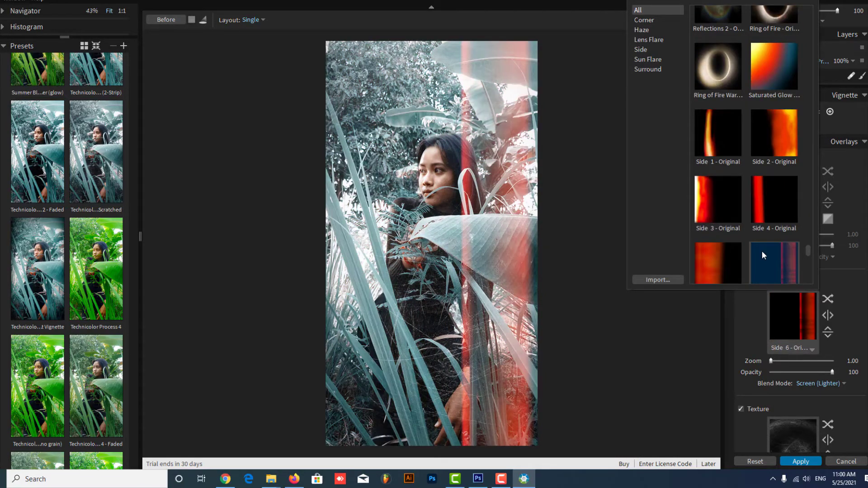
scroll(739, 244, "down", 5)
left_click(738, 244)
scroll(787, 278, "up", 5)
left_click(763, 199)
scroll(763, 200, "up", 5)
left_click(709, 95)
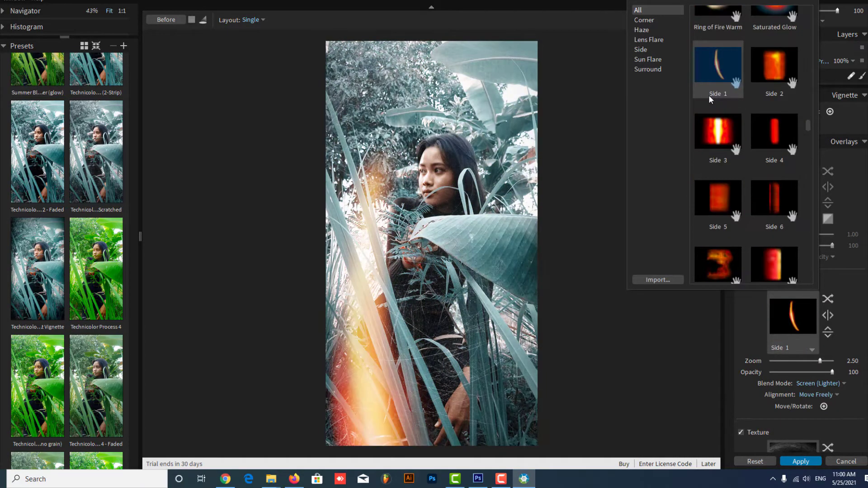
Preview Bright Haze, Center Light Source, the Corner 1 glow, and a double glow
scroll(708, 95, "up", 5)
left_click(773, 117)
left_click(773, 164)
scroll(746, 180, "down", 5)
left_click(728, 220)
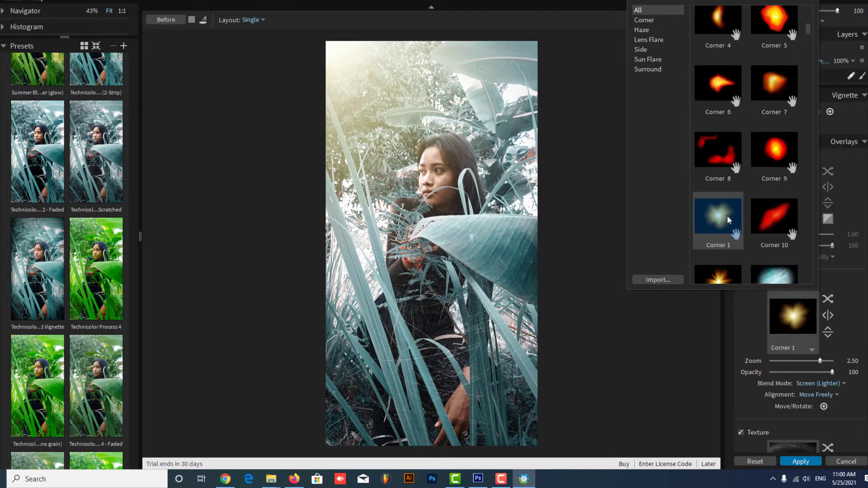
scroll(711, 272, "down", 5)
left_click(774, 217)
scroll(745, 217, "down", 5)
Preview a light leak, a reflection effect, and Tree Rays 1 - Original
left_click(718, 217)
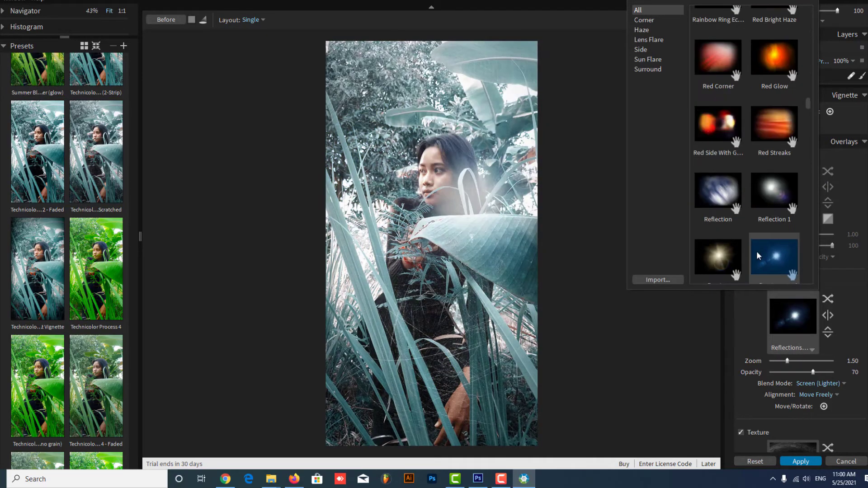
scroll(755, 251, "down", 5)
left_click(715, 169)
scroll(727, 204, "down", 5)
left_click(723, 235)
scroll(723, 240, "down", 5)
scroll(723, 243, "down", 5)
left_click(723, 243)
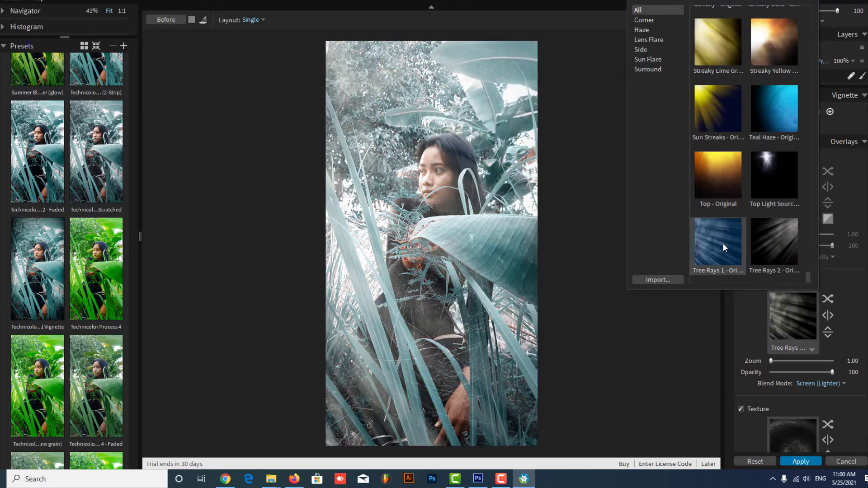
scroll(723, 237, "up", 2)
Filter presets by Corner, Lens Flare and Surround categories, then apply the Side 7 glow
left_click(718, 109)
left_click(648, 69)
left_click(644, 20)
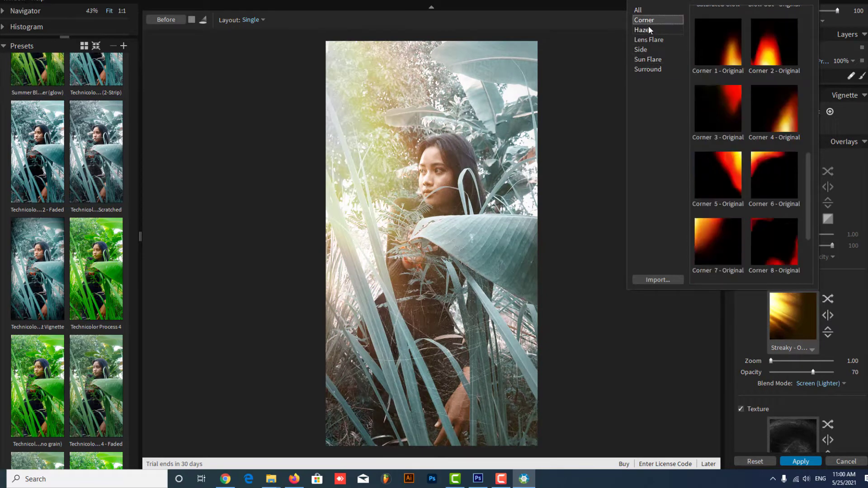
left_click(648, 40)
left_click(714, 191)
left_click(717, 113)
left_click(641, 50)
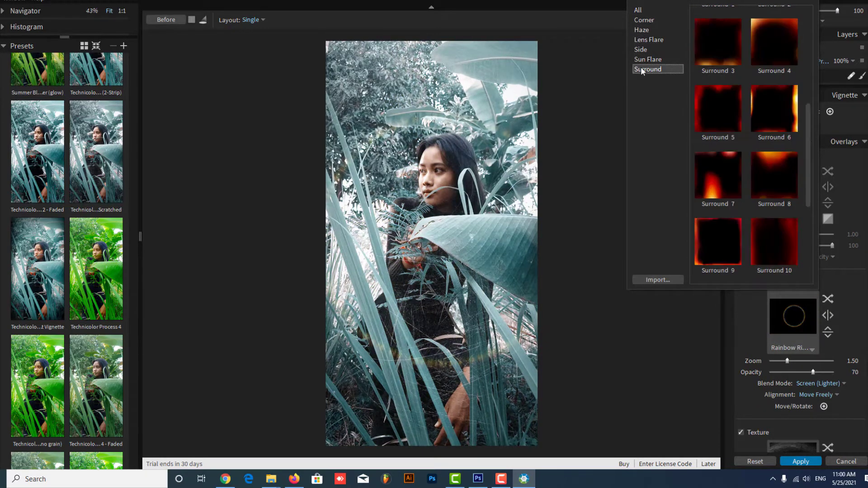
double_click(718, 161)
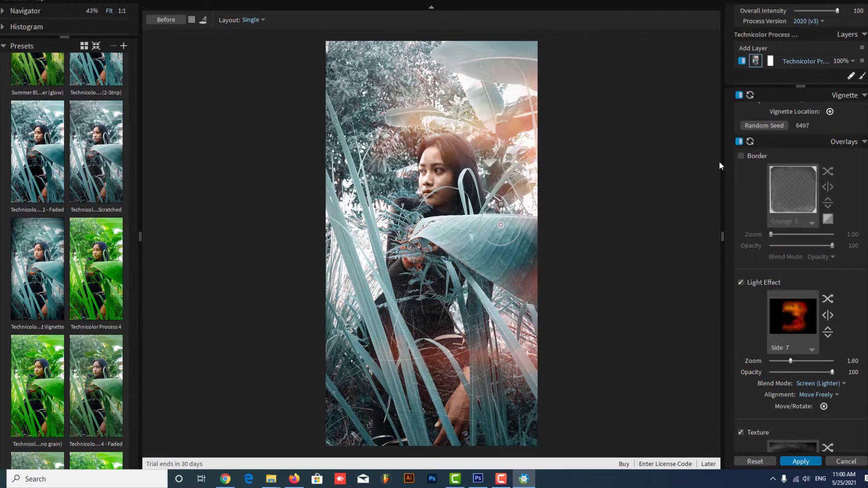
Stretch the light effect to fill the photo and drag it freely across the portrait
left_click(825, 394)
left_click(817, 407)
left_click(821, 419)
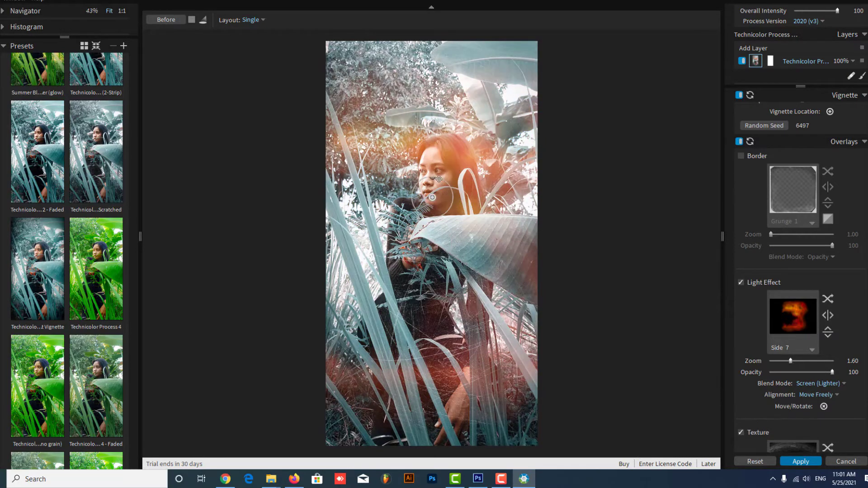
mouse_move(556, 165)
left_mouse_down()
mouse_move(248, 270)
mouse_move(347, 258)
mouse_move(589, 74)
mouse_move(616, 362)
mouse_move(680, 99)
mouse_move(577, 74)
left_mouse_up()
From the Side category, settle on Side 9 - Original and soften it to a faint tint
left_click(792, 316)
double_click(721, 217)
left_click(792, 316)
double_click(747, 272)
left_click(792, 316)
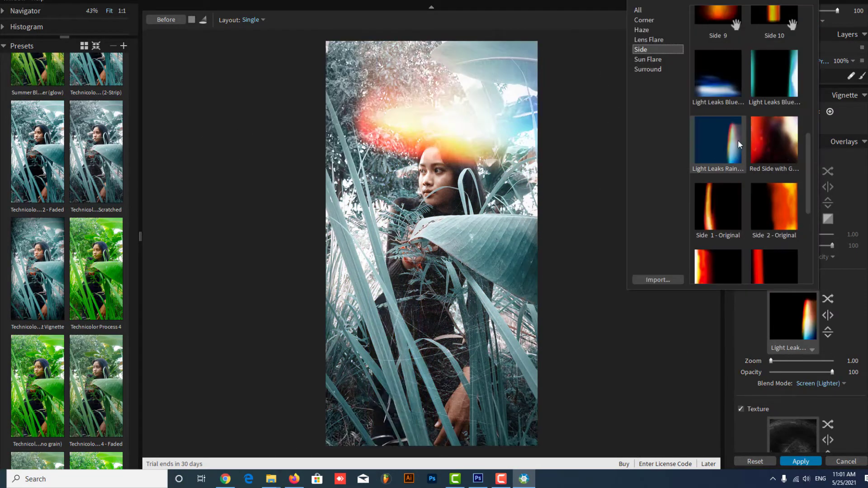
scroll(768, 108, "down", 2)
left_click(771, 113)
left_click(718, 173)
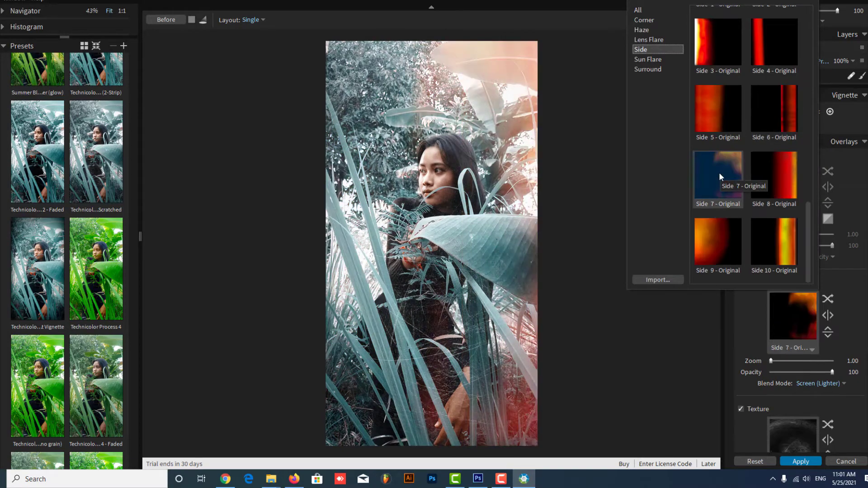
double_click(713, 237)
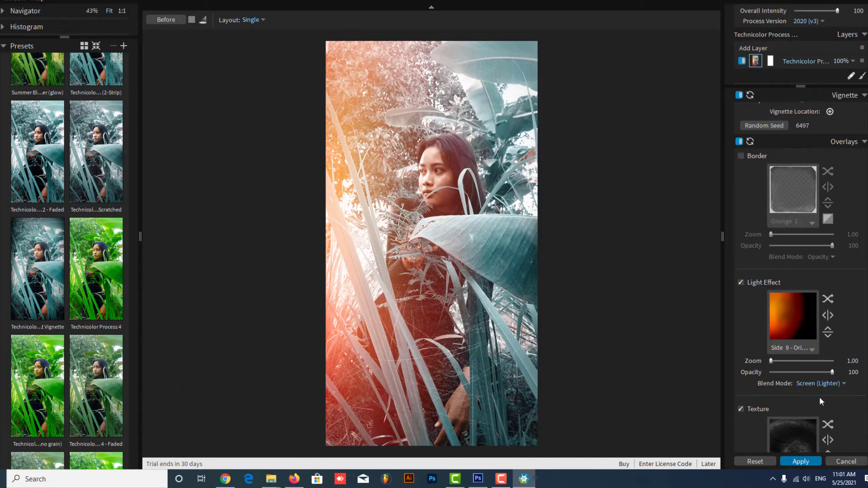
scroll(819, 397, "down", 1)
mouse_move(832, 344)
left_mouse_down()
mouse_move(793, 344)
mouse_move(824, 332)
left_mouse_up()
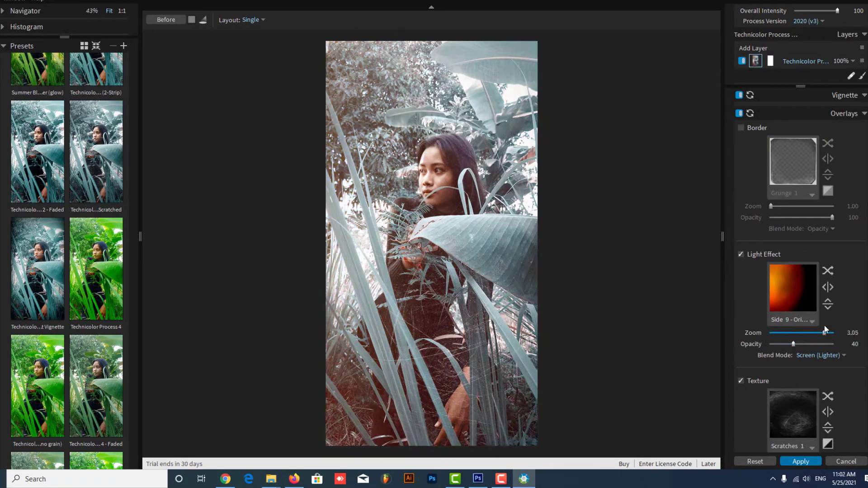
Preview several Side-category light leaks, including a red side leak, on the portrait
left_click(793, 284)
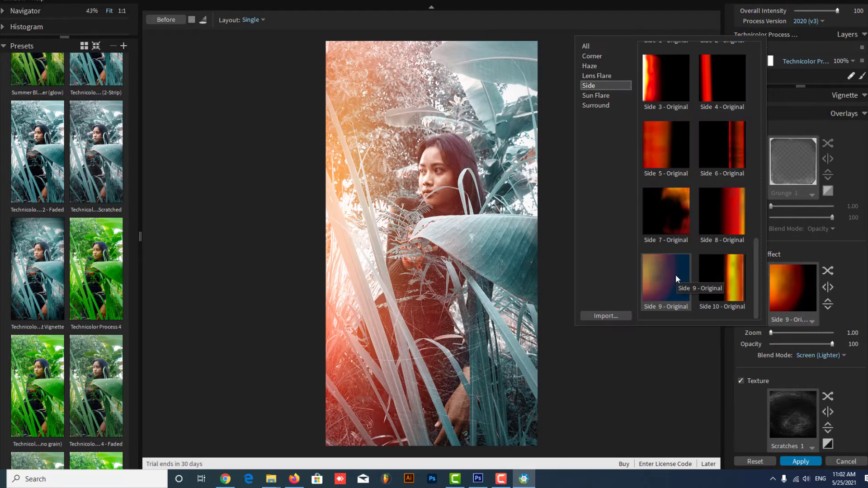
left_click(656, 156)
scroll(672, 153, "up", 3)
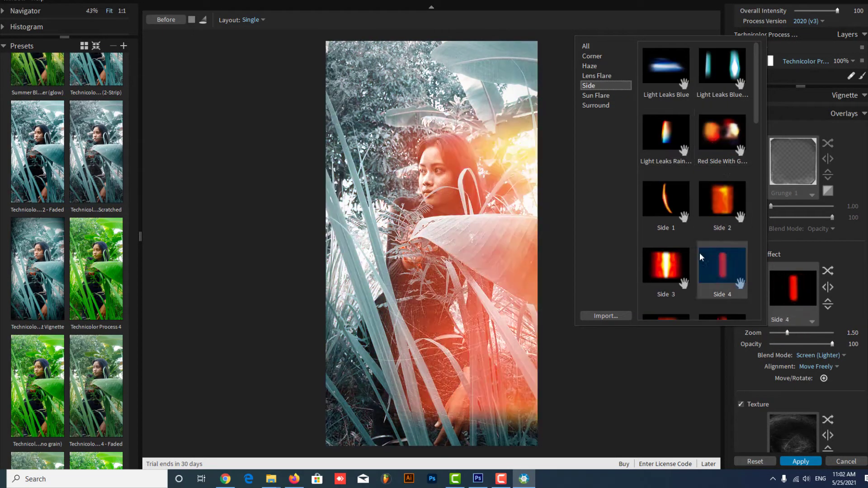
scroll(661, 278, "down", 3)
left_click(660, 278)
scroll(673, 271, "up", 3)
left_click(719, 144)
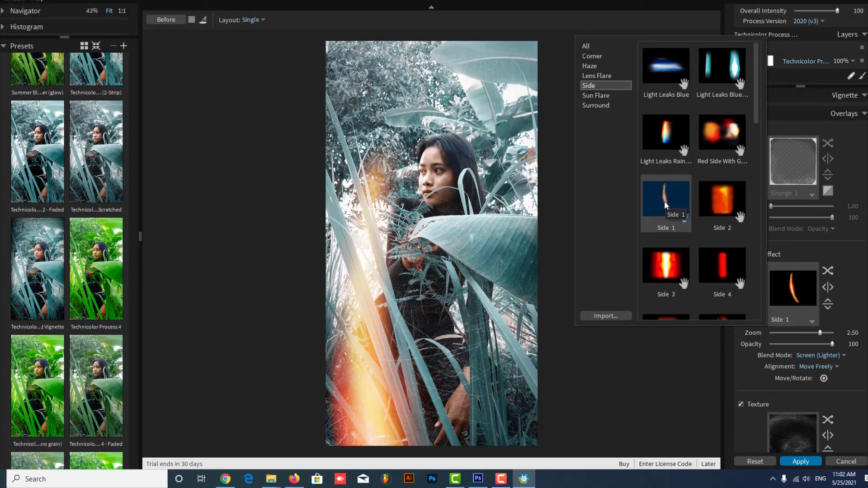
scroll(691, 203, "down", 3)
Browse the All category's light effects, ending on a yellow sun-streak overlay
left_click(585, 45)
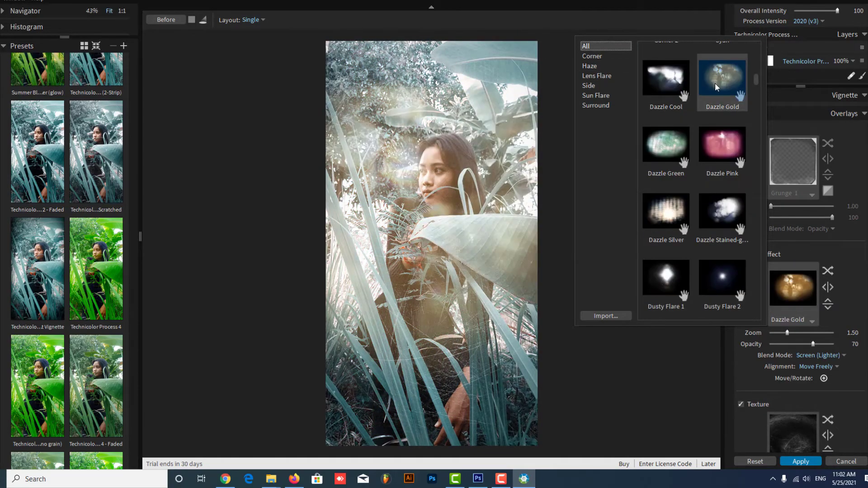
scroll(712, 155, "down", 4)
scroll(712, 155, "down", 5)
scroll(714, 226, "down", 5)
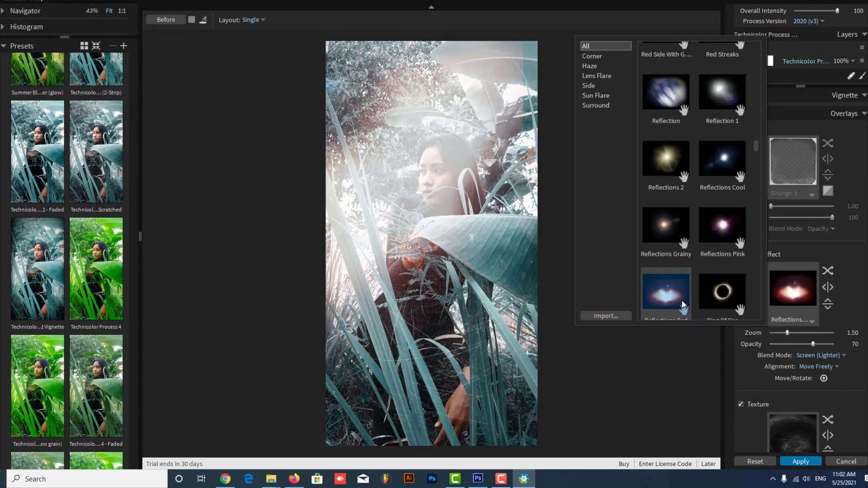
scroll(719, 294, "down", 10)
left_click(719, 299)
scroll(696, 280, "up", 10)
left_click(672, 273)
left_click(720, 216)
left_click(657, 257)
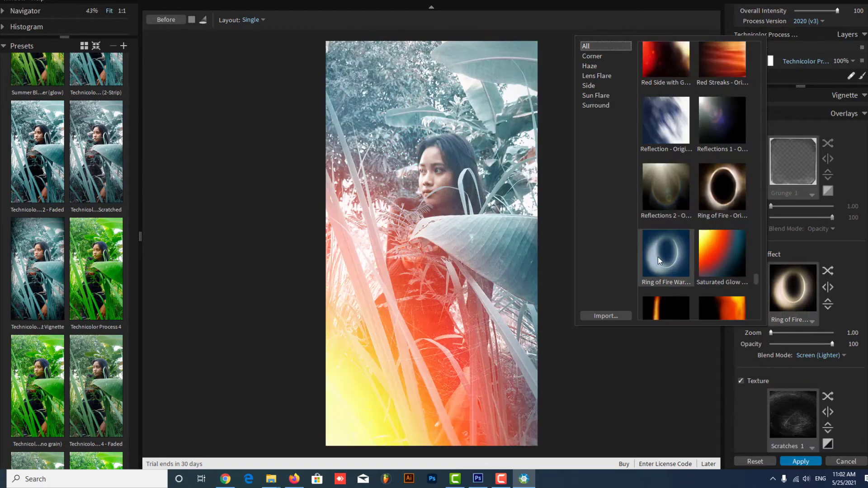
scroll(657, 257, "down", 5)
left_click(689, 171)
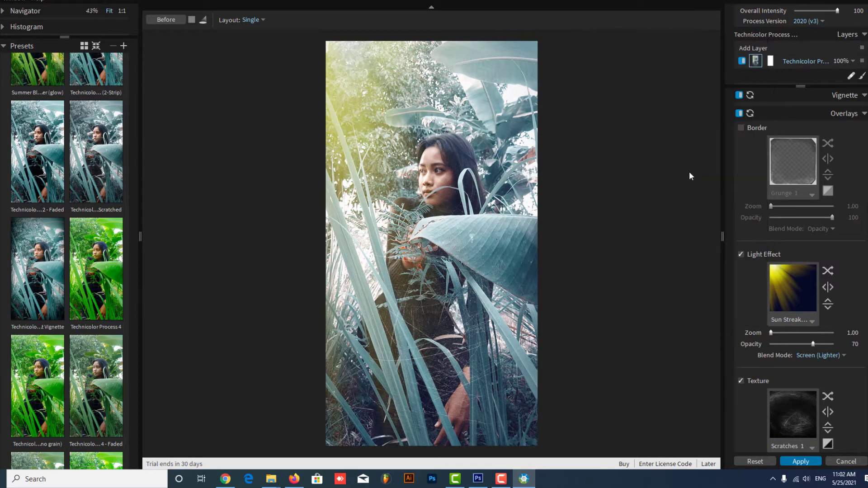
Raise the light effect to full opacity and switch to the Corner 3 reddish corner glow
left_click_drag(812, 344, 836, 344)
left_click(819, 355)
left_click(793, 289)
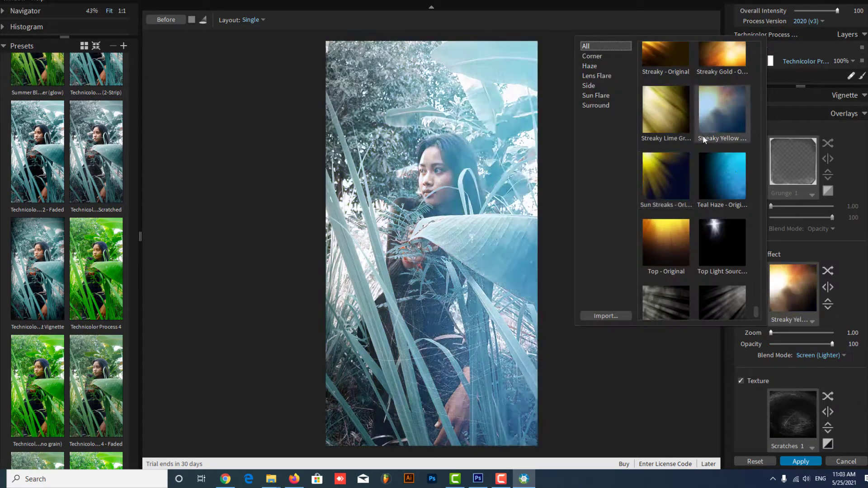
scroll(702, 135, "up", 5)
left_click(671, 98)
left_click(674, 48)
left_click(674, 48)
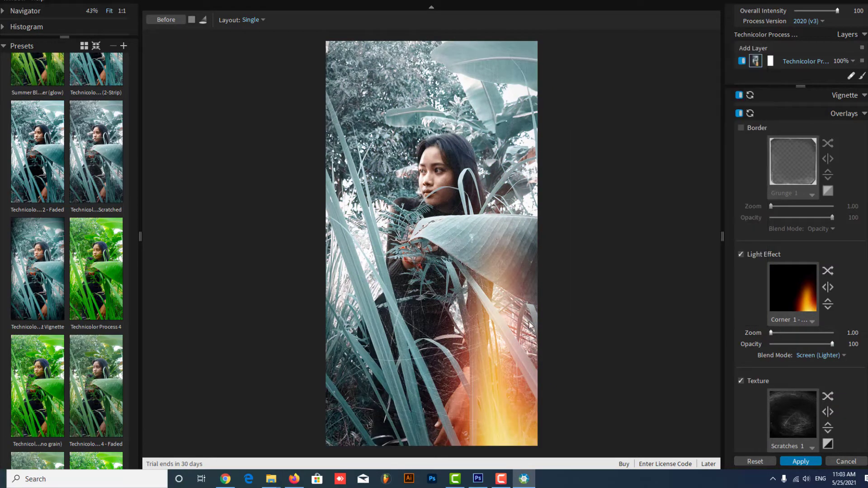
Reopen the light effect choices and scroll back up through them
left_click(785, 277)
scroll(723, 118, "up", 5)
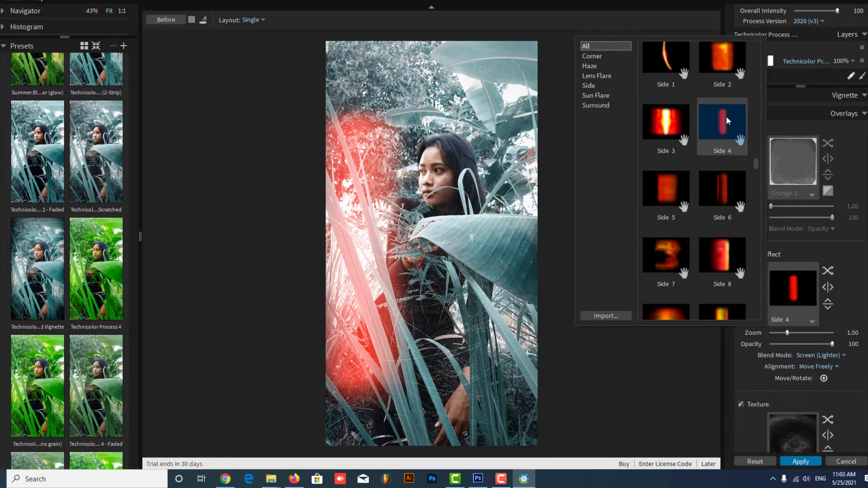
scroll(717, 80, "up", 3)
scroll(670, 125, "up", 10)
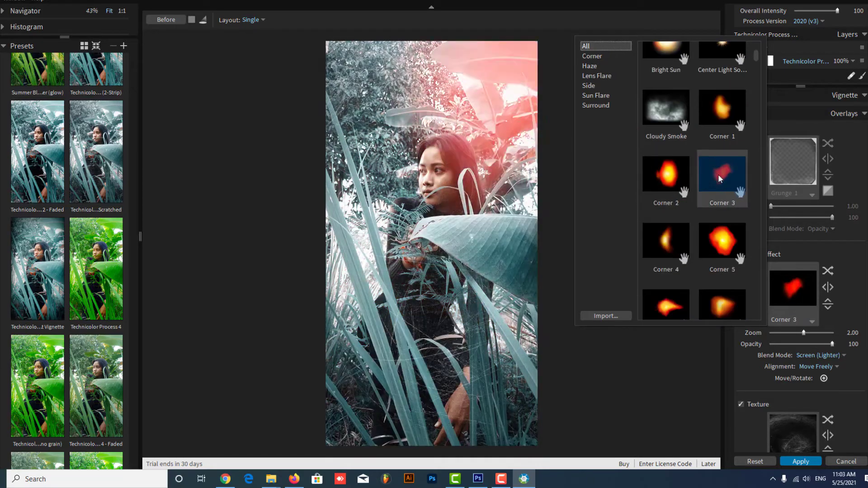
Switch the light effect to Flare and move it toward the photo's top-left corner
scroll(725, 143, "down", 3)
left_click(722, 199)
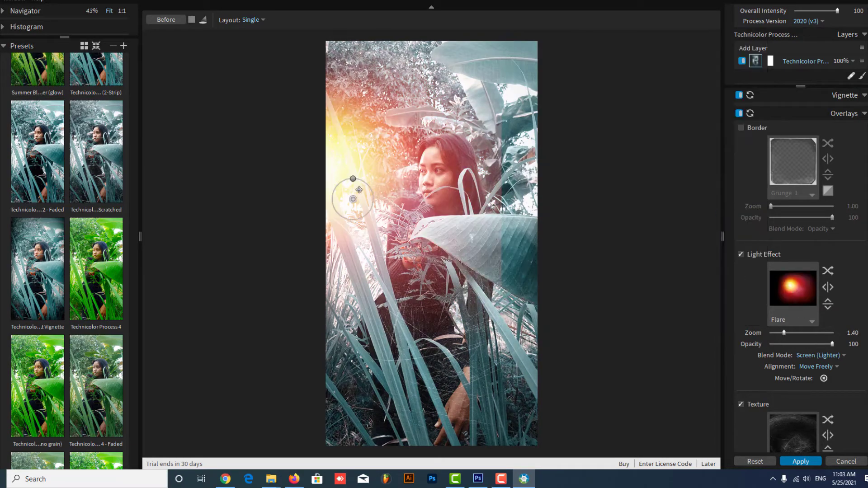
mouse_move(359, 190)
left_mouse_down()
mouse_move(294, 97)
mouse_move(467, 64)
mouse_move(287, 411)
left_mouse_up()
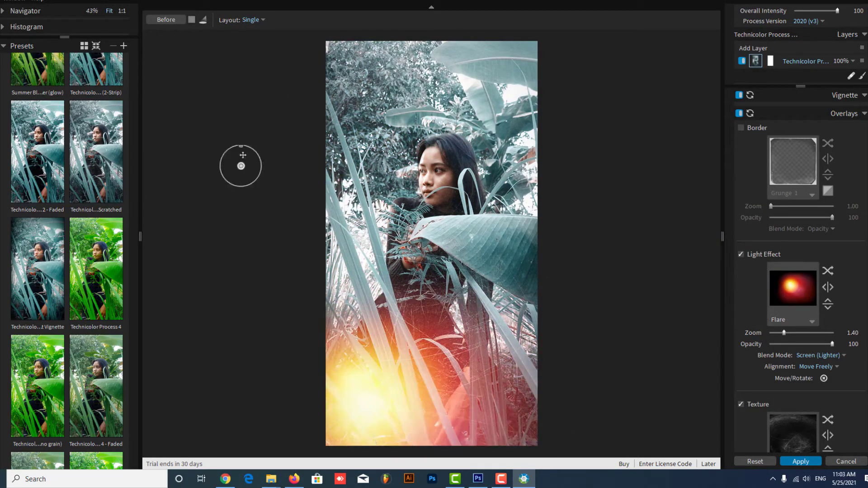
left_click_drag(243, 155, 405, 12)
mouse_move(816, 333)
left_mouse_down()
mouse_move(831, 333)
mouse_move(787, 333)
left_mouse_up()
left_click(830, 345)
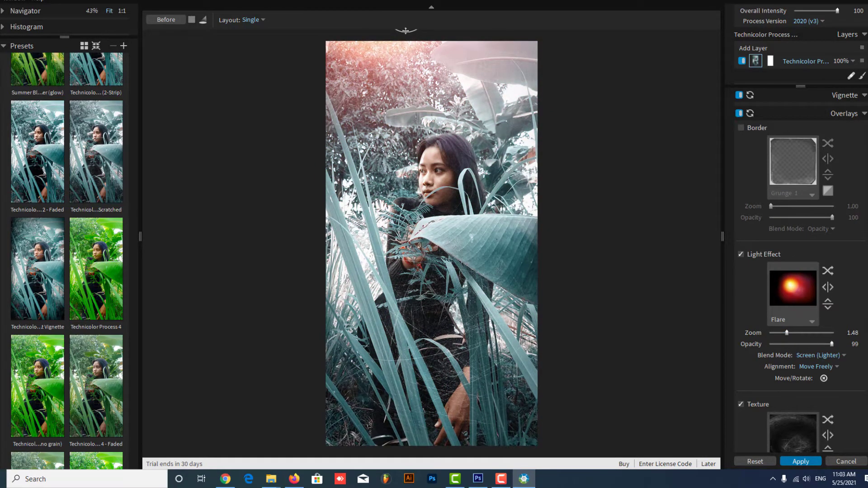
Enlarge the flare to about 2.22 zoom and settle it in the top-left corner
mouse_move(406, 30)
left_mouse_down()
mouse_move(339, 61)
mouse_move(386, 84)
mouse_move(375, 70)
left_mouse_up()
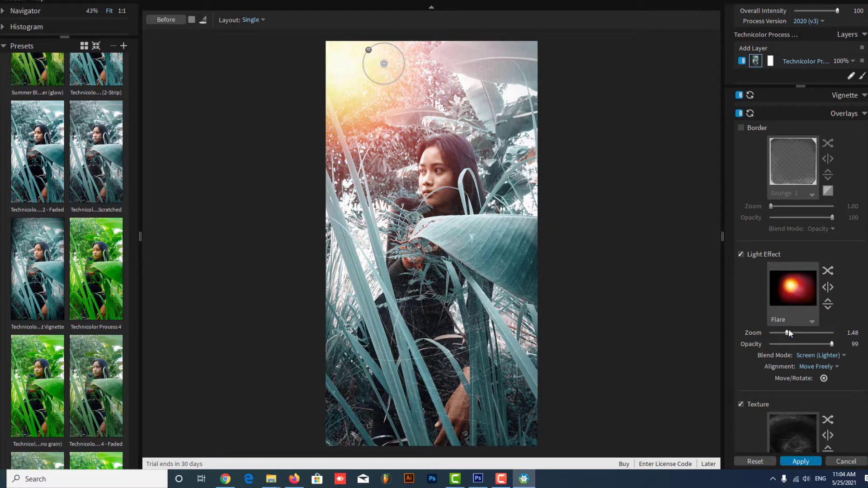
left_click_drag(788, 333, 812, 332)
mouse_move(392, 88)
left_mouse_down()
mouse_move(315, 409)
mouse_move(318, 463)
mouse_move(341, 484)
left_mouse_up()
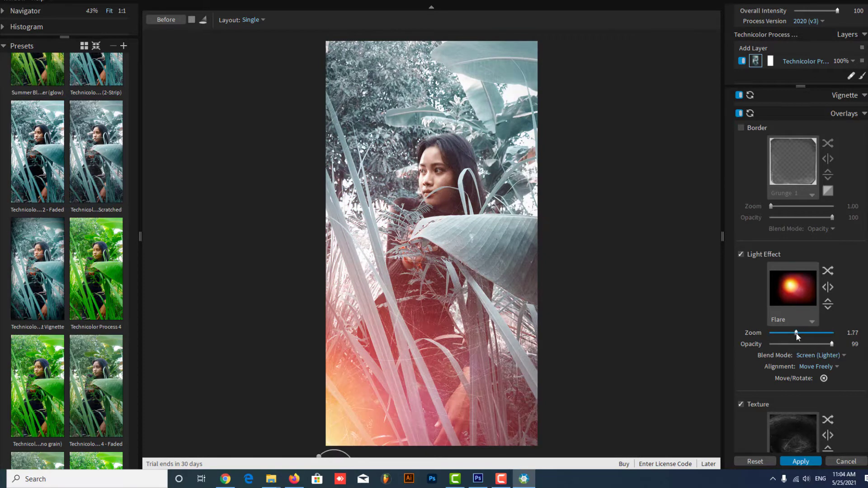
mouse_move(796, 335)
left_mouse_down()
mouse_move(788, 335)
mouse_move(811, 333)
left_mouse_up()
scroll(354, 421, "down", 1)
mouse_move(353, 421)
left_mouse_down()
mouse_move(312, 447)
mouse_move(333, 375)
mouse_move(377, 47)
mouse_move(413, 72)
left_mouse_up()
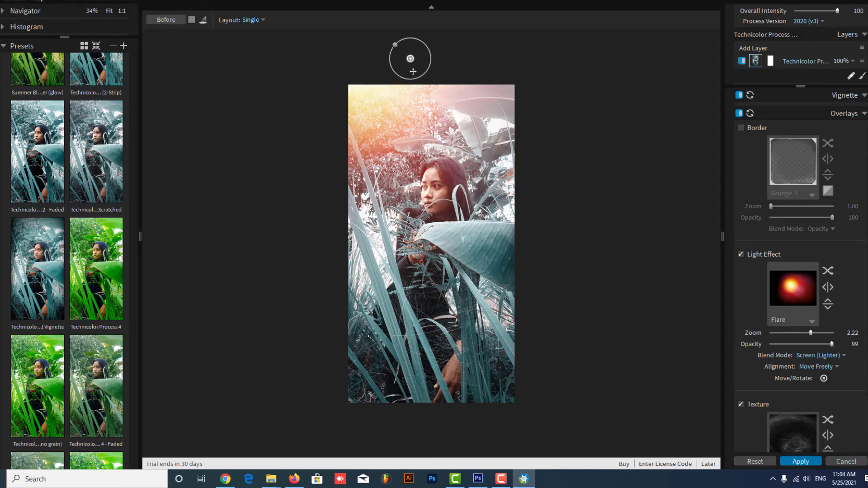
Set the flare to 100 opacity and 2.38 zoom, centred just beyond the top-left corner
left_click(811, 462)
left_click_drag(812, 344, 803, 333)
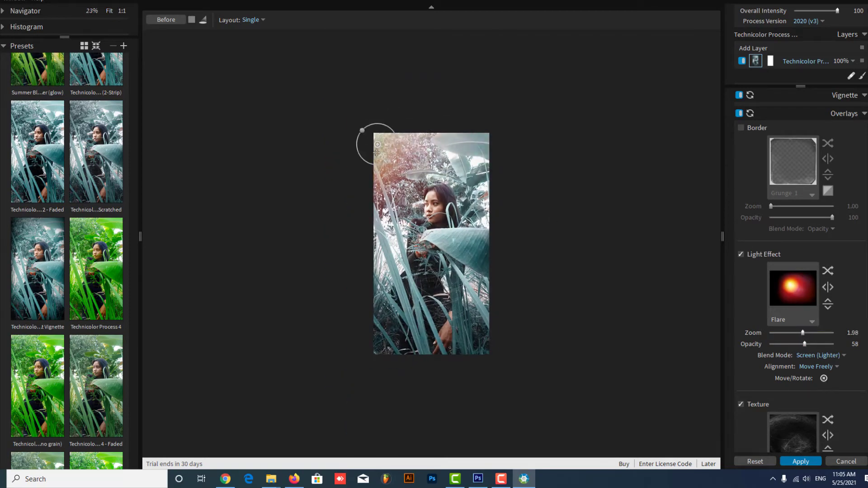
left_click_drag(823, 379, 810, 313)
mouse_move(804, 344)
left_mouse_down()
mouse_move(816, 344)
mouse_move(779, 332)
mouse_move(833, 344)
left_mouse_up()
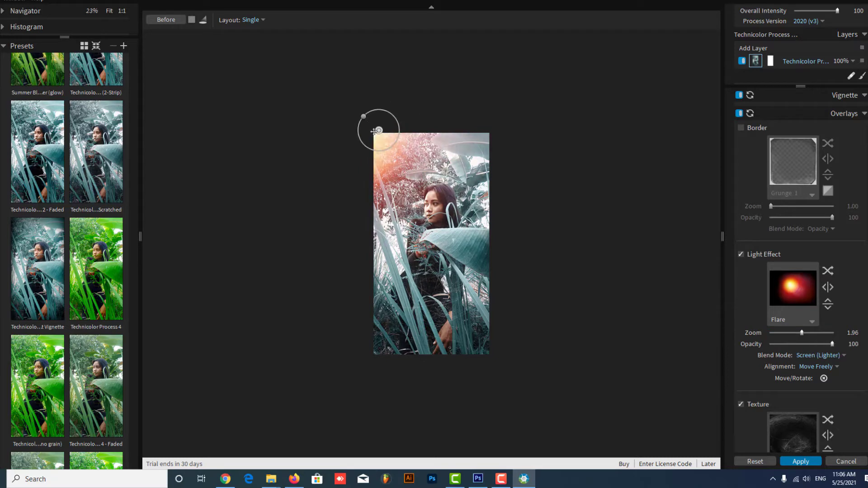
left_click_drag(387, 141, 382, 142)
mouse_move(802, 333)
left_mouse_down()
mouse_move(843, 336)
mouse_move(815, 332)
left_mouse_up()
left_click_drag(383, 141, 381, 123)
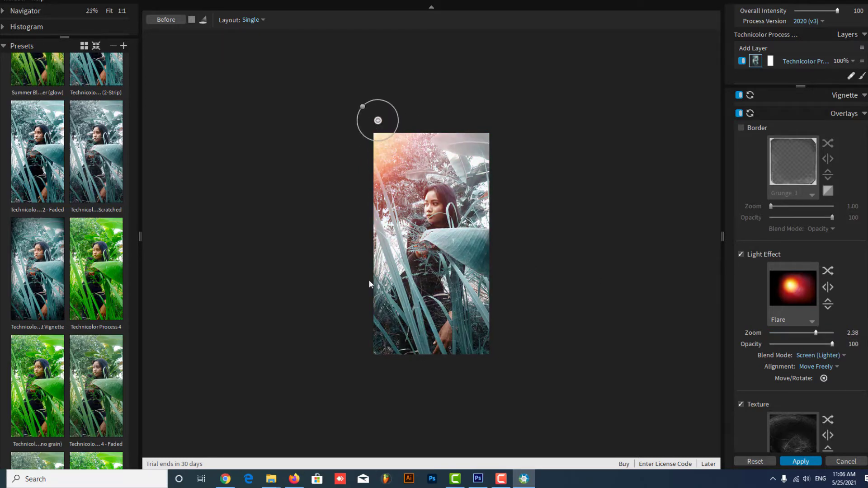
scroll(455, 336, "up", 1)
Apply the flare edit to Photoshop, then relaunch Filter > Exposure Software > Exposure X6
left_click(807, 462)
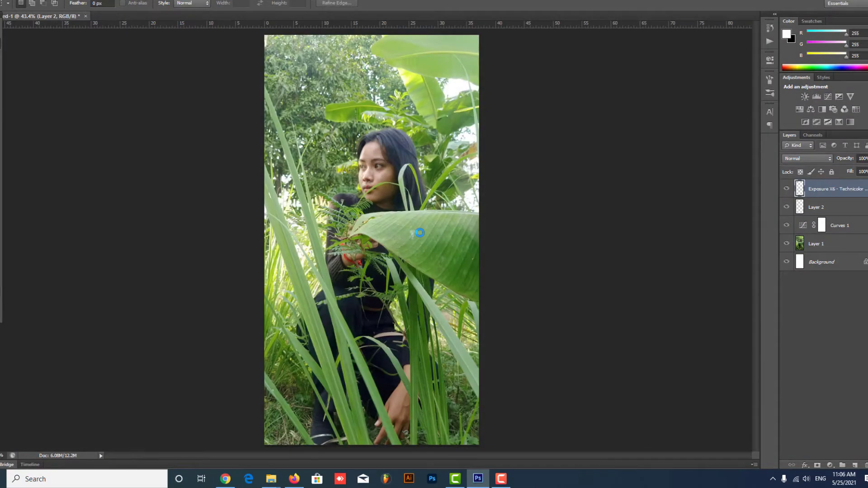
left_click(133, 1)
mouse_move(145, 167)
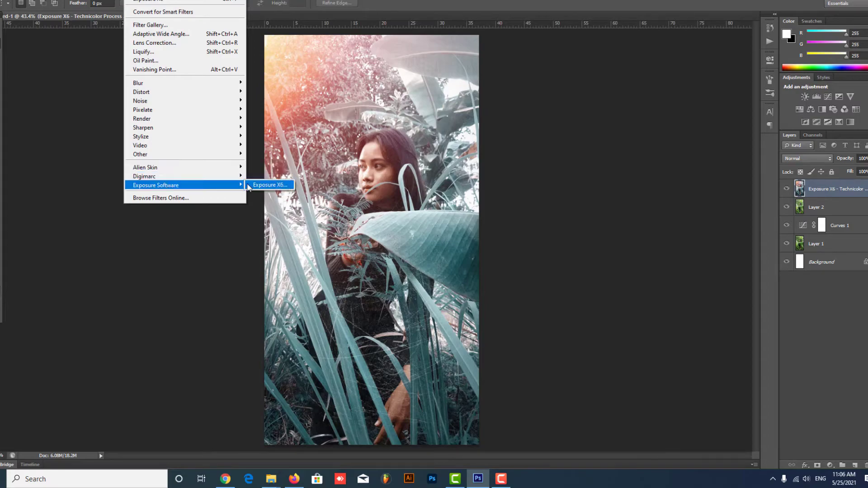
left_click(248, 183)
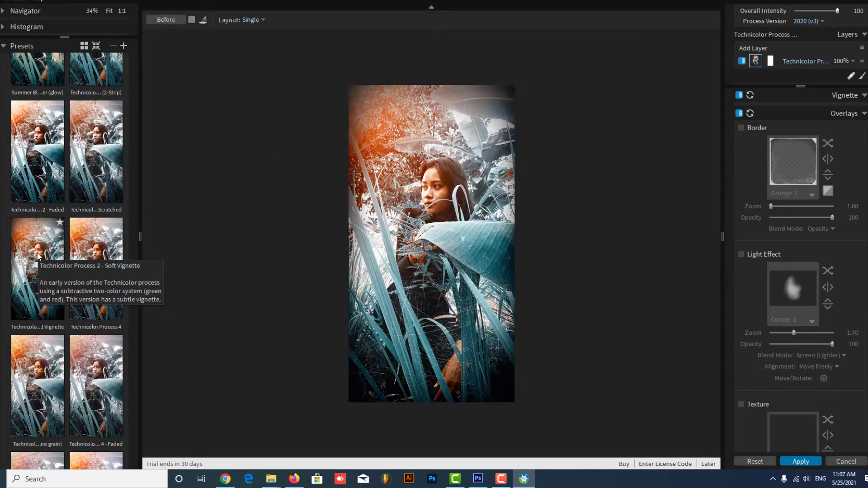
Drop the Technicolor adjustment layer's opacity to about 81% and apply back to Photoshop
scroll(38, 383, "up", 2)
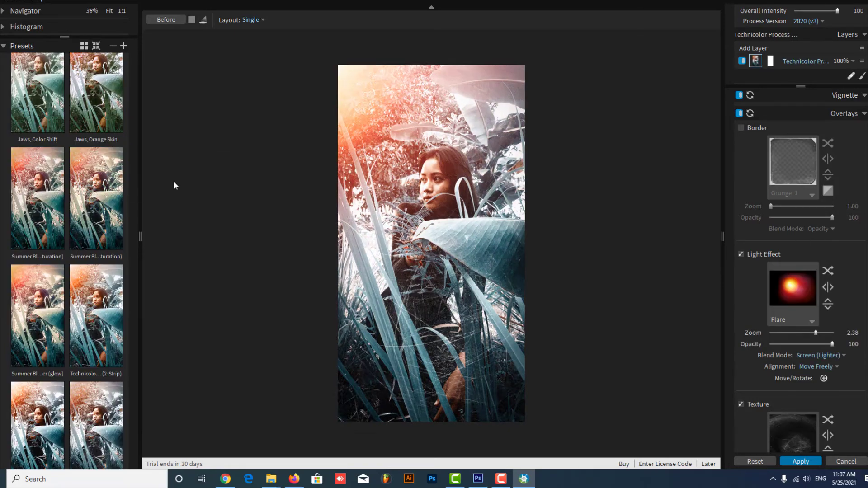
scroll(771, 167, "down", 5)
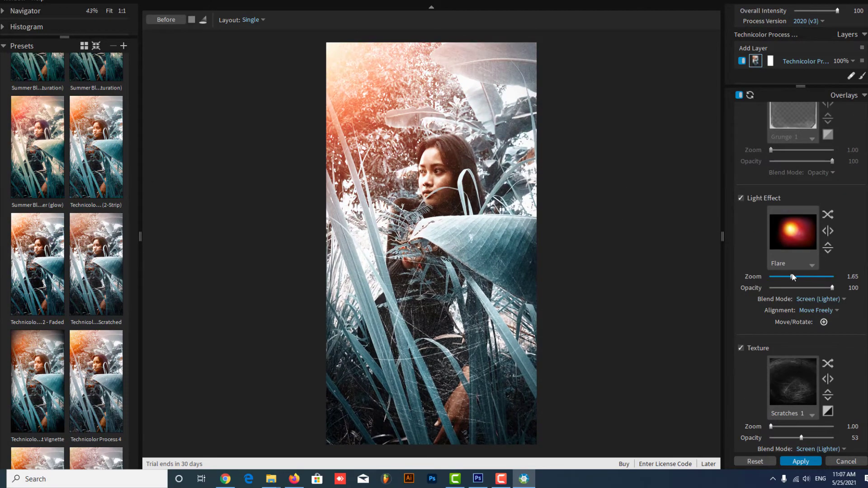
scroll(824, 149, "up", 5)
scroll(824, 149, "up", 4)
left_click(848, 61)
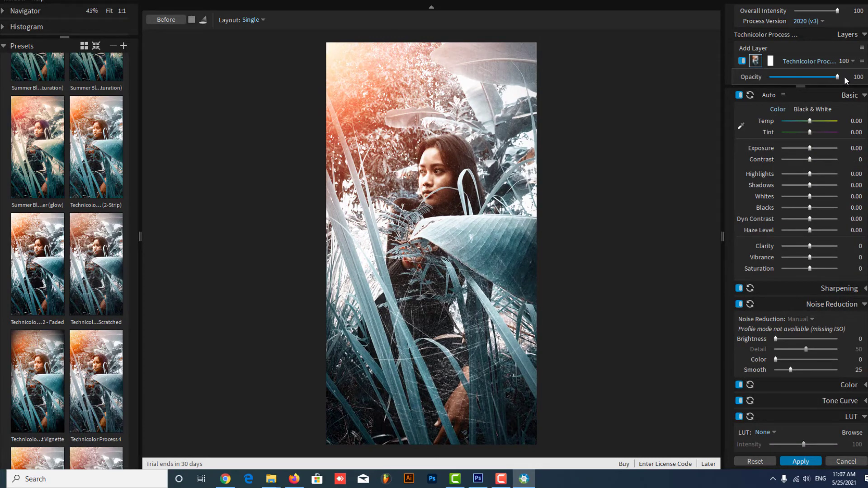
left_click_drag(837, 77, 834, 80)
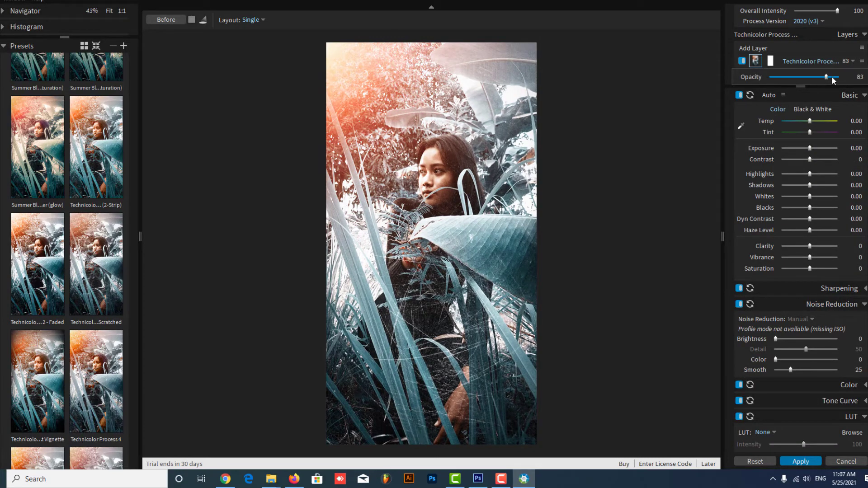
left_click(800, 461)
Compare the top Exposure X6 layer on and off, then set its opacity to about 74%
left_click(787, 188)
left_click(786, 189)
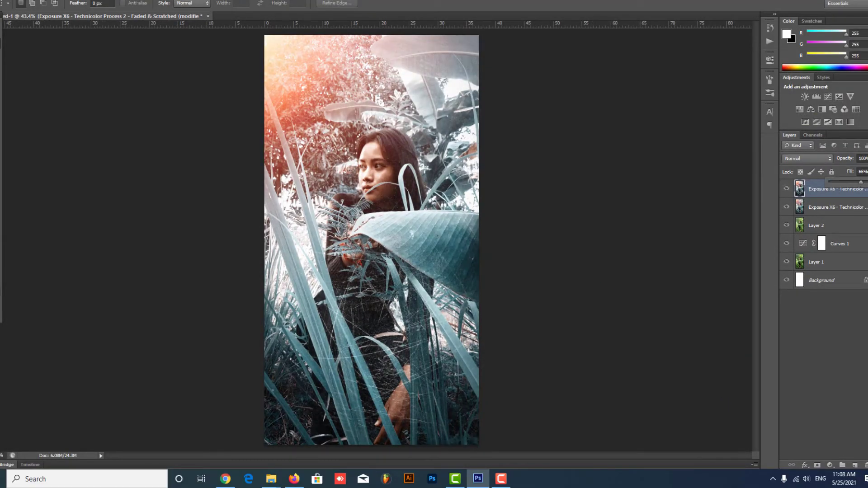
left_click(864, 158)
mouse_move(862, 171)
left_mouse_down()
mouse_move(838, 175)
mouse_move(859, 175)
left_mouse_up()
scroll(583, 228, "up", 1)
scroll(545, 224, "down", 2)
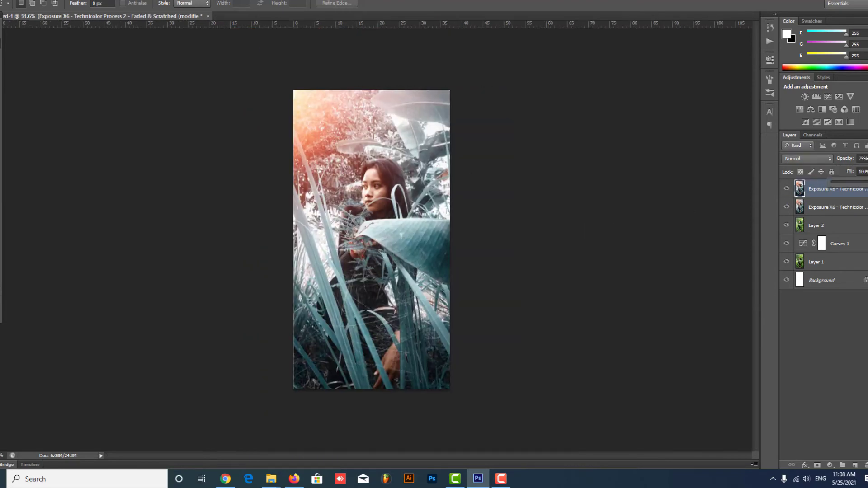
left_click(864, 158)
left_click_drag(850, 171, 855, 172)
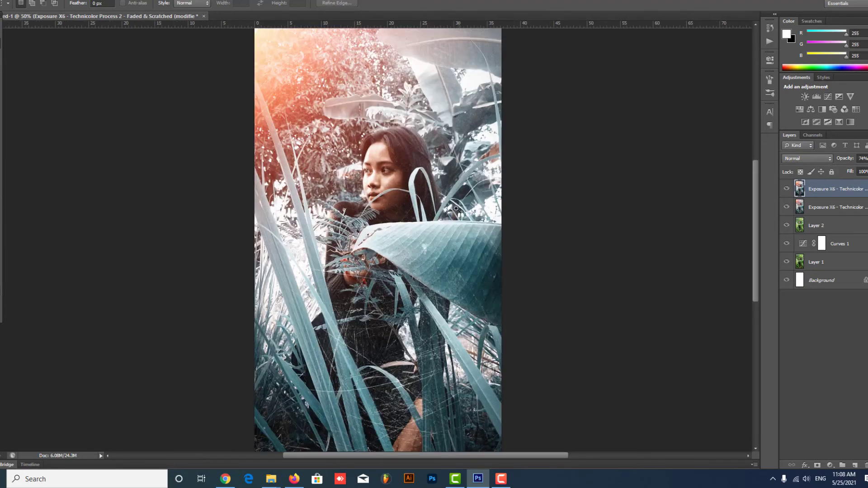